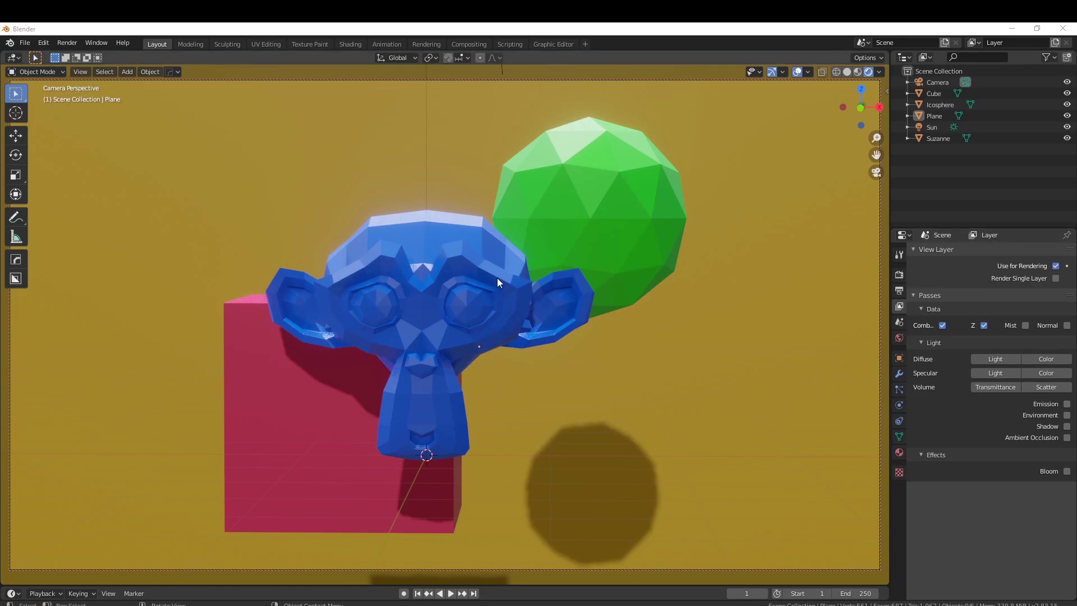
- Examine the arrangement of the monkey head, cube, icosphere and backdrop plane, both in camera view and from outside it
middle_drag(497, 278, 500, 278)
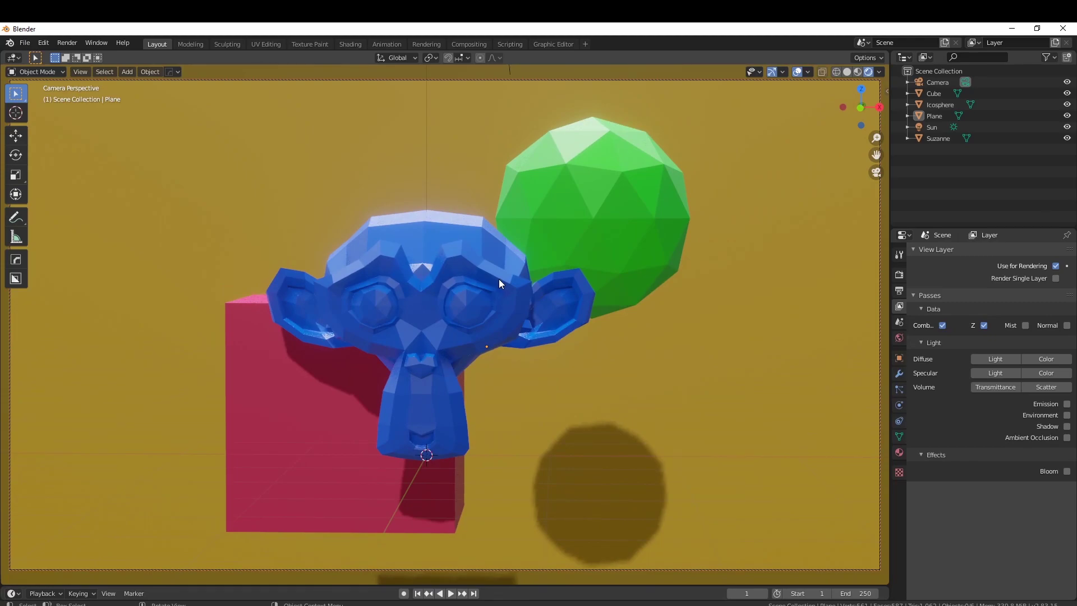
click(338, 421)
click(505, 252)
click(562, 219)
click(393, 193)
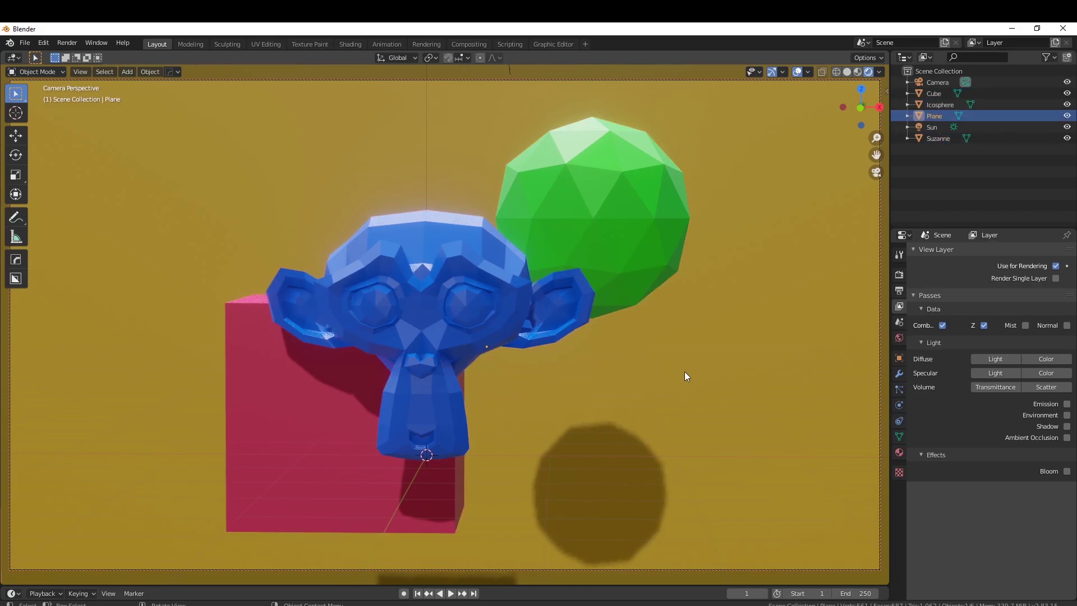
middle_drag(436, 298, 497, 303)
scroll(493, 290, up, 3)
scroll(493, 289, down, 3)
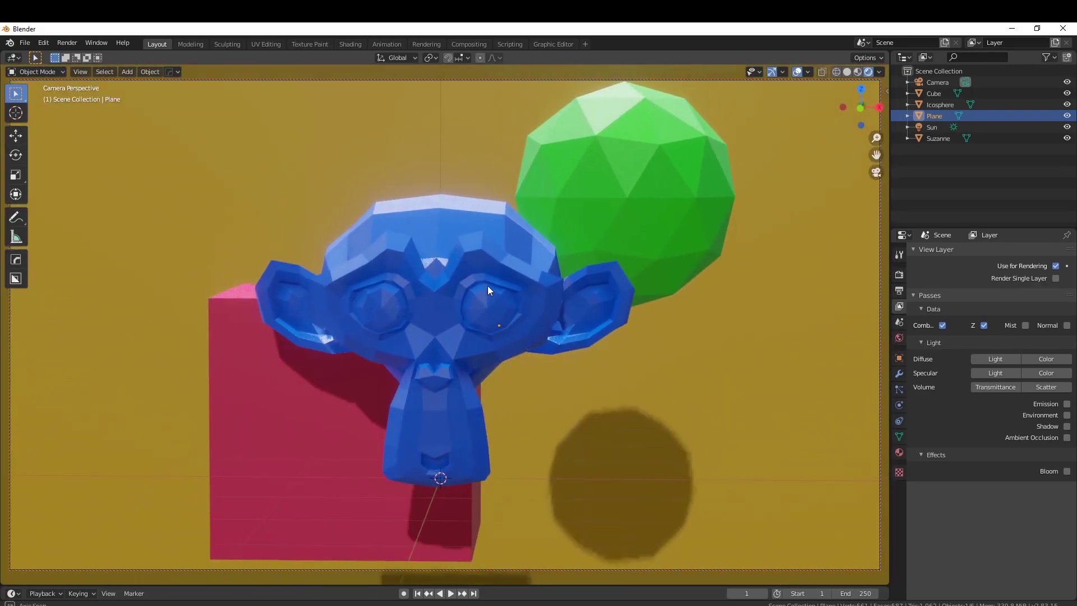
scroll(514, 272, down, 1)
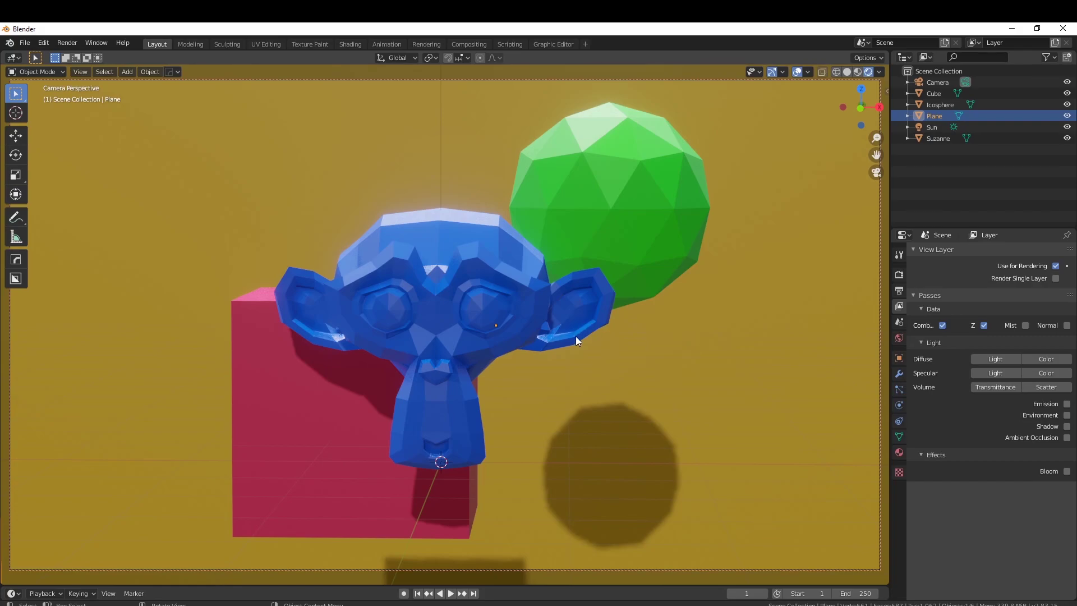
middle_drag(550, 312, 587, 332)
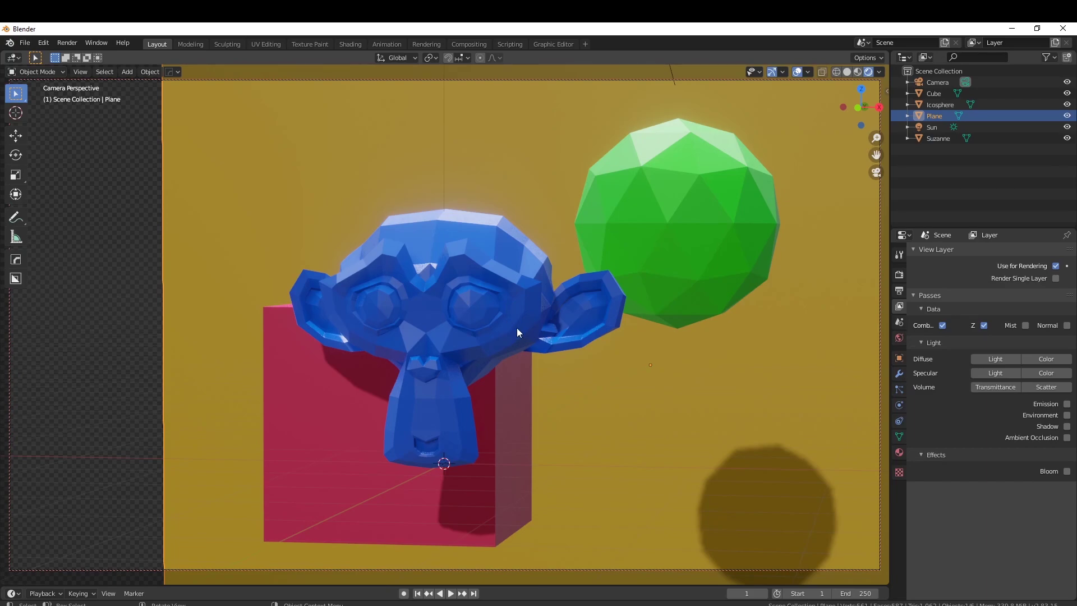
middle_drag(521, 327, 537, 329)
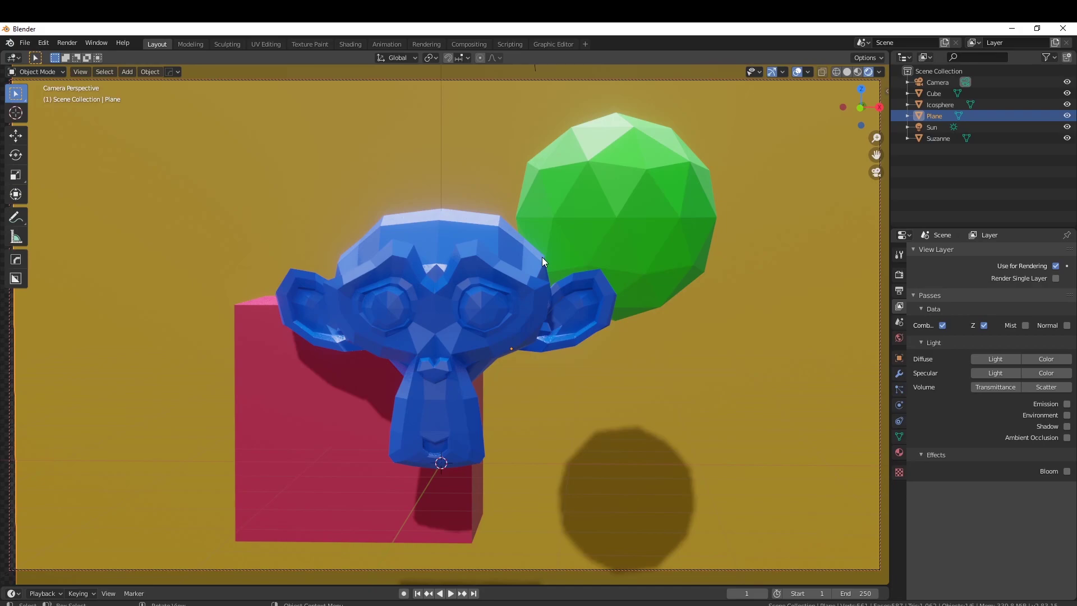
key(KP_0)
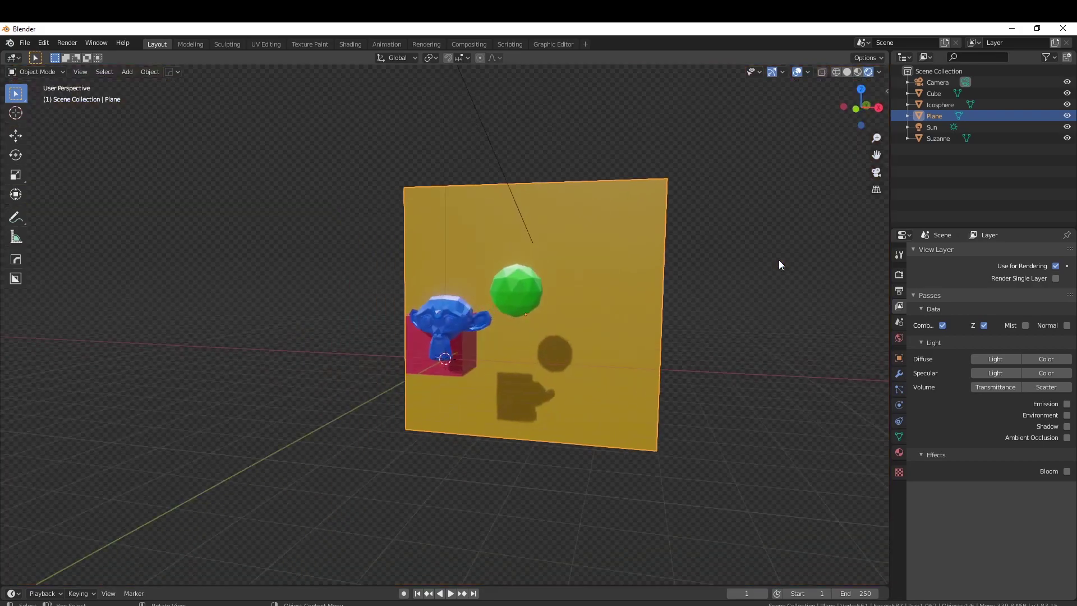
scroll(508, 273, up, 2)
middle_drag(507, 273, 452, 269)
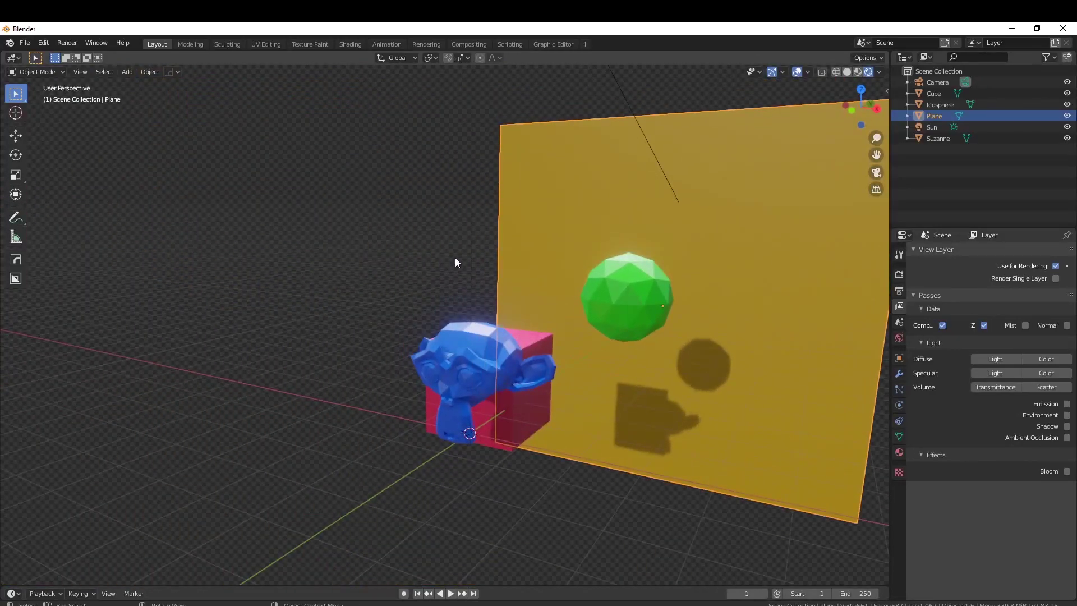
middle_drag(570, 329, 616, 319)
key(KP_0)
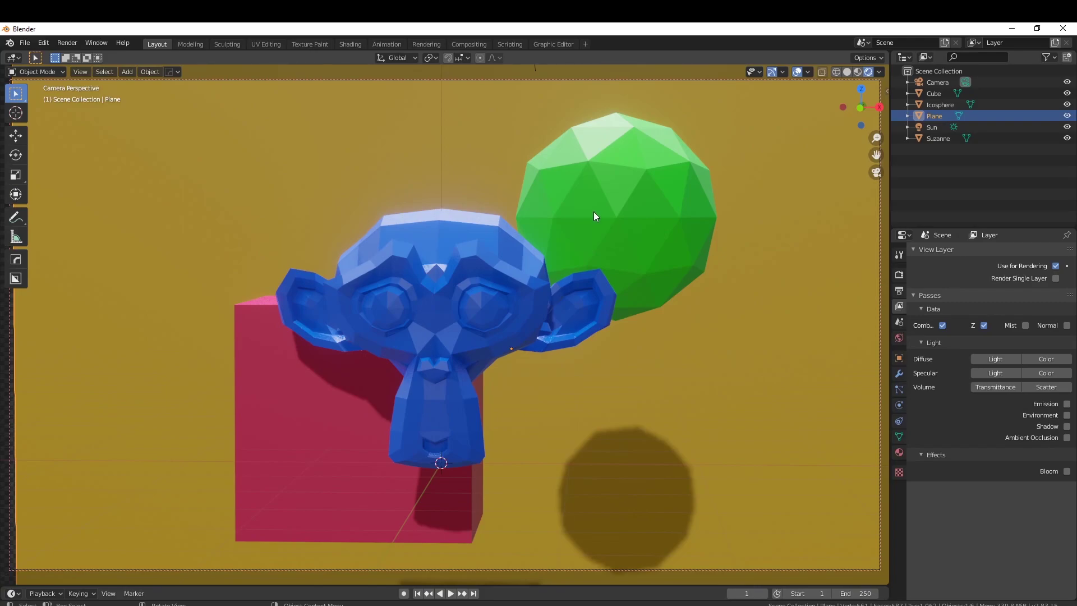
- Select the monkey head, icosphere, cube and backdrop plane one by one to identify the scene's separate objects
click(471, 259)
click(562, 259)
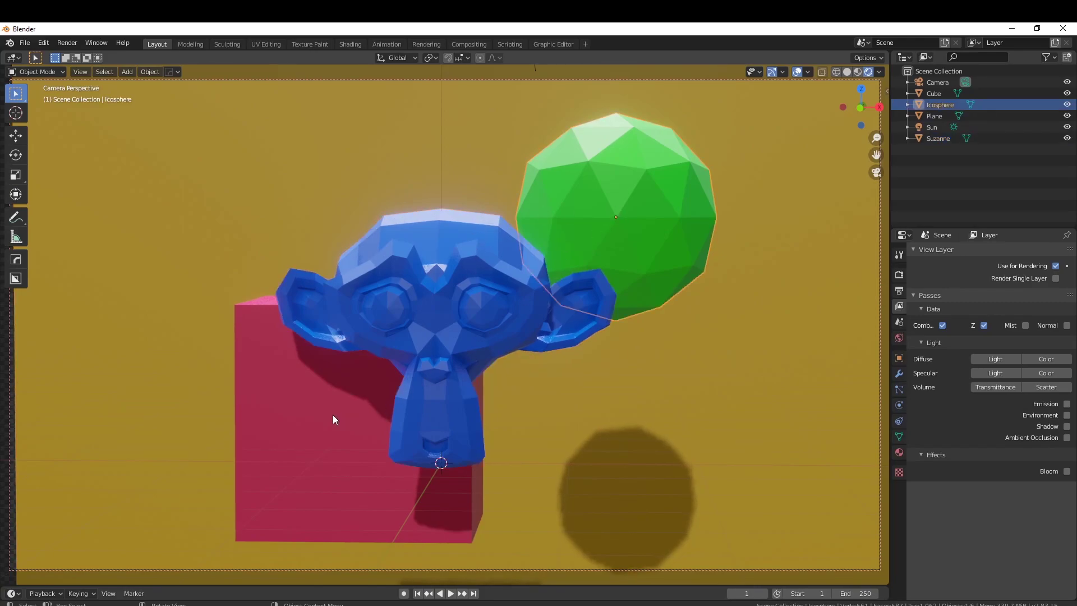
click(364, 395)
click(322, 165)
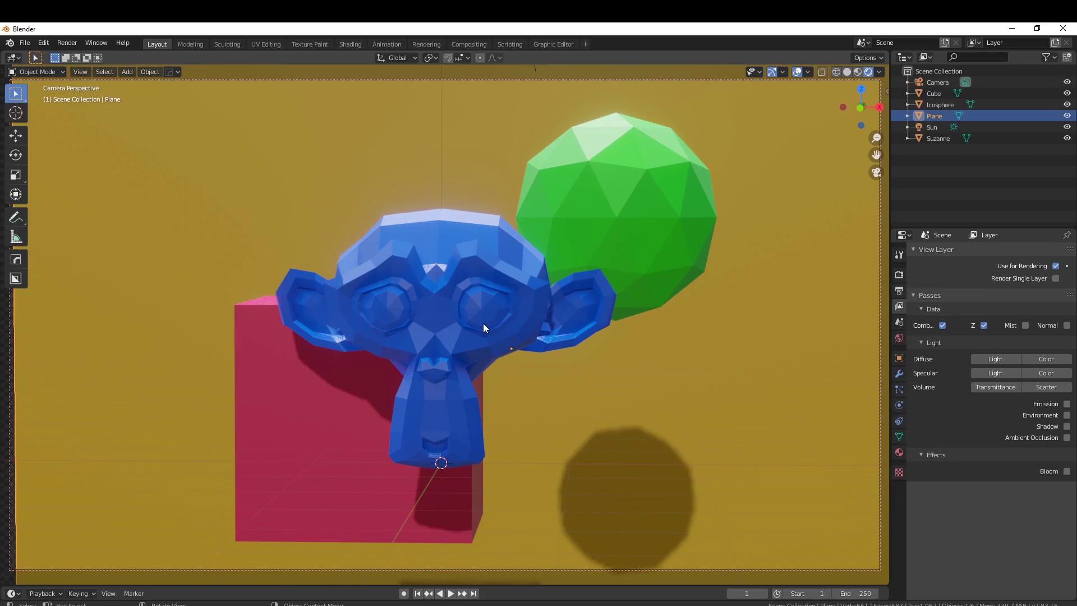
click(450, 287)
click(617, 223)
click(332, 428)
click(288, 129)
mouse_move(467, 304)
middle_down()
mouse_move(480, 312)
mouse_move(463, 305)
middle_up()
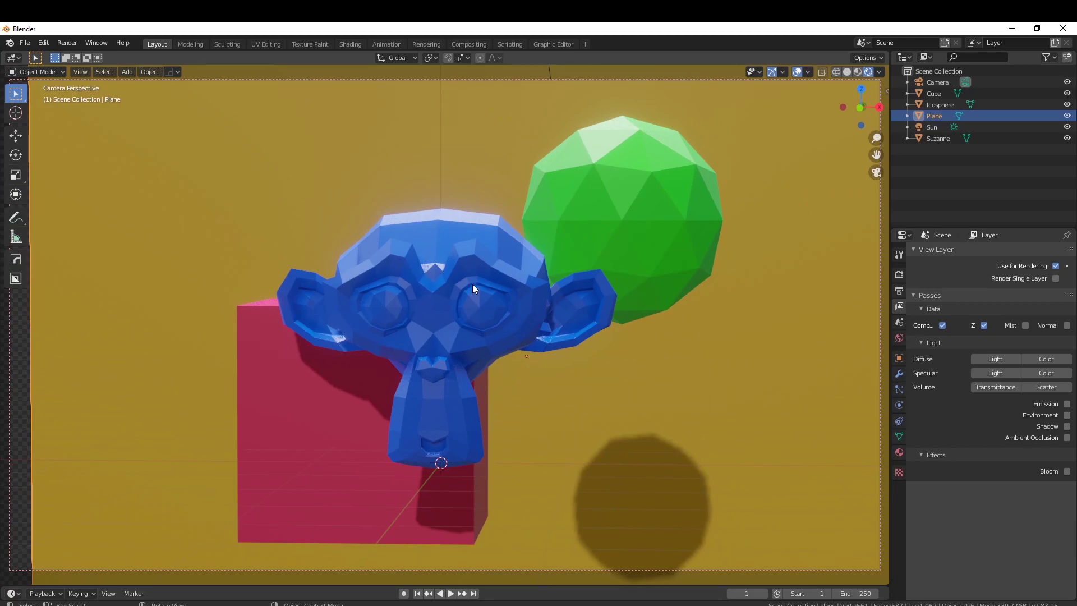
mouse_move(473, 275)
middle_down()
mouse_move(490, 257)
mouse_move(486, 267)
middle_up()
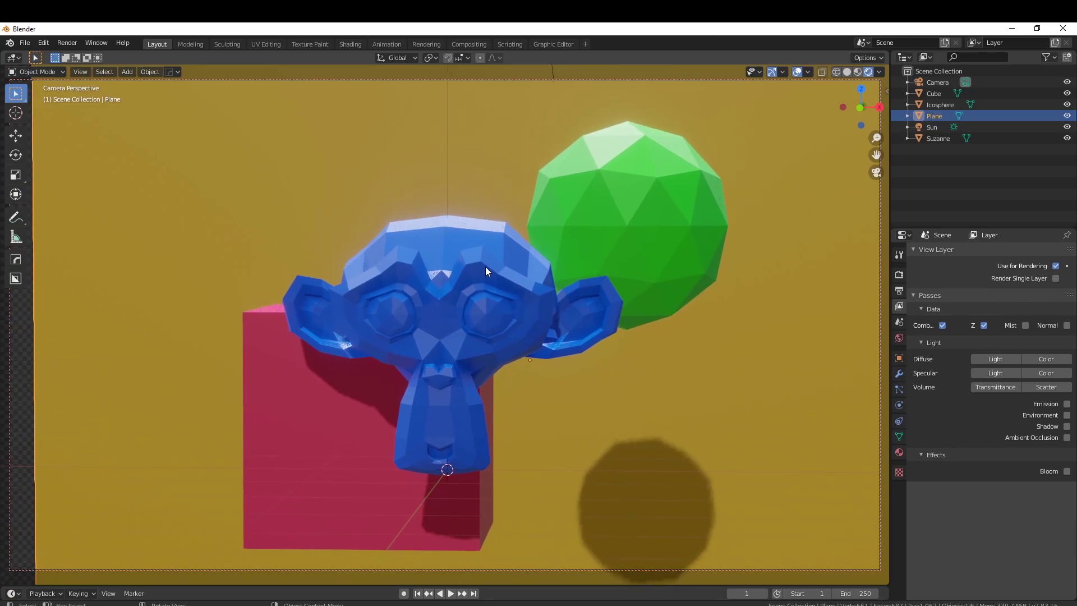
- Move the monkey head, icosphere, cube and plane into separate new collections named Monkey, Sphere, square and plane
click(456, 271)
key(m)
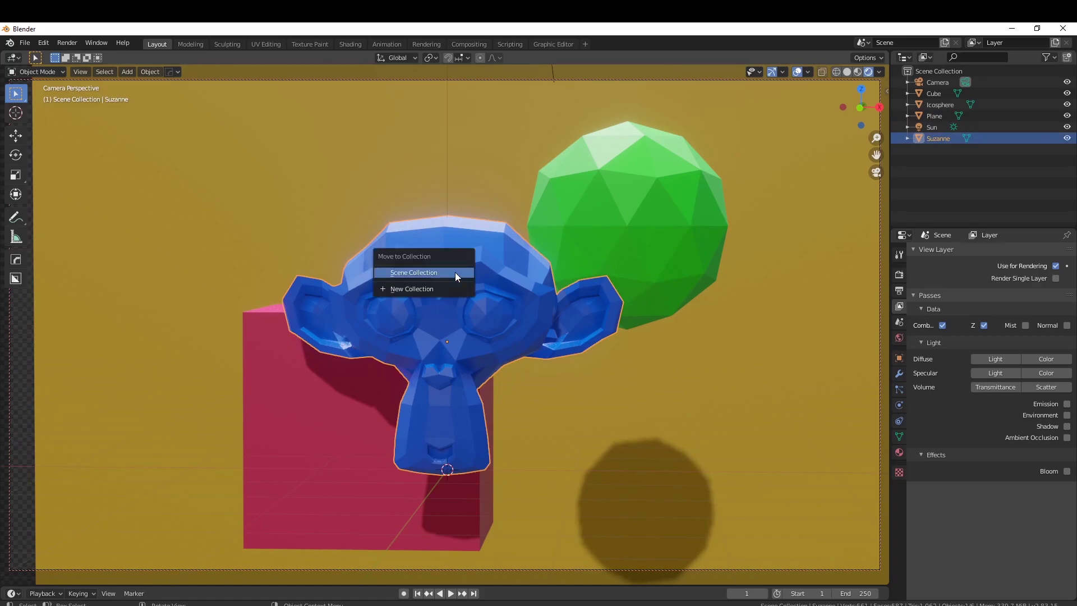
click(426, 291)
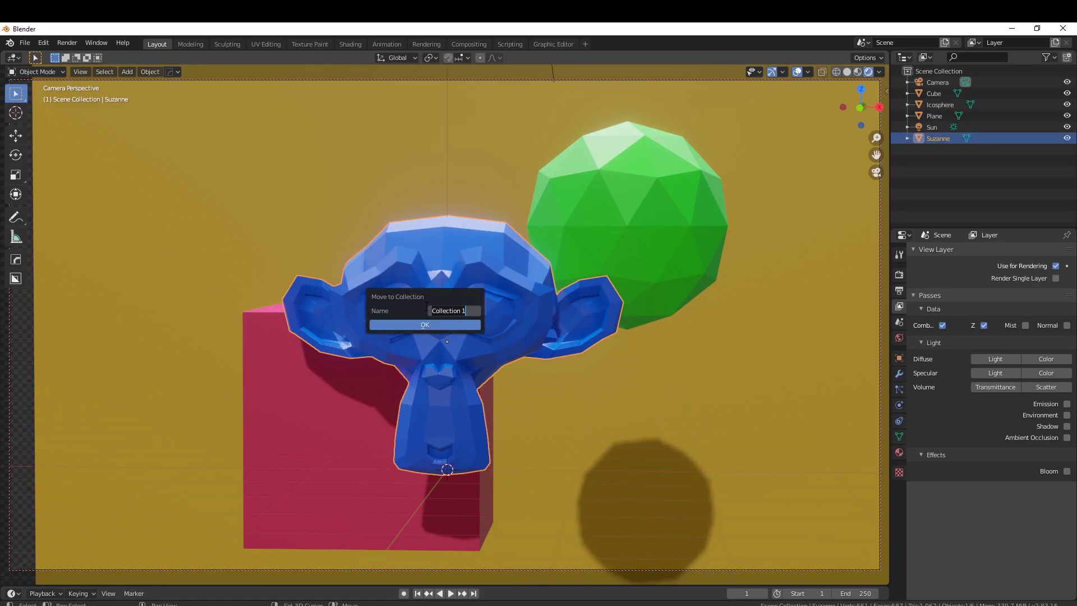
text(Monkey)
key(Return)
key(Return)
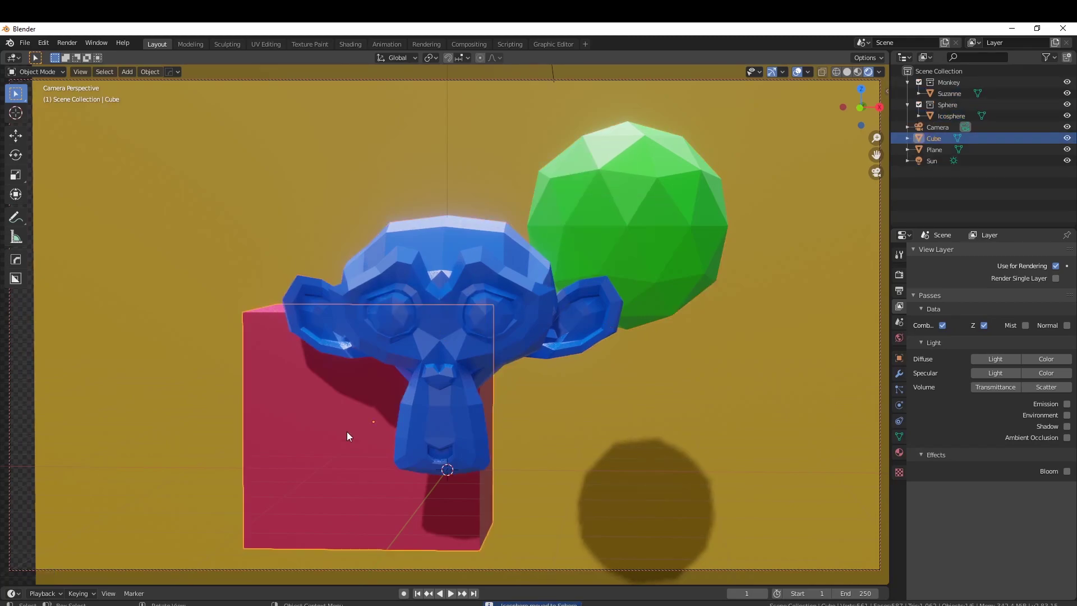
key(m)
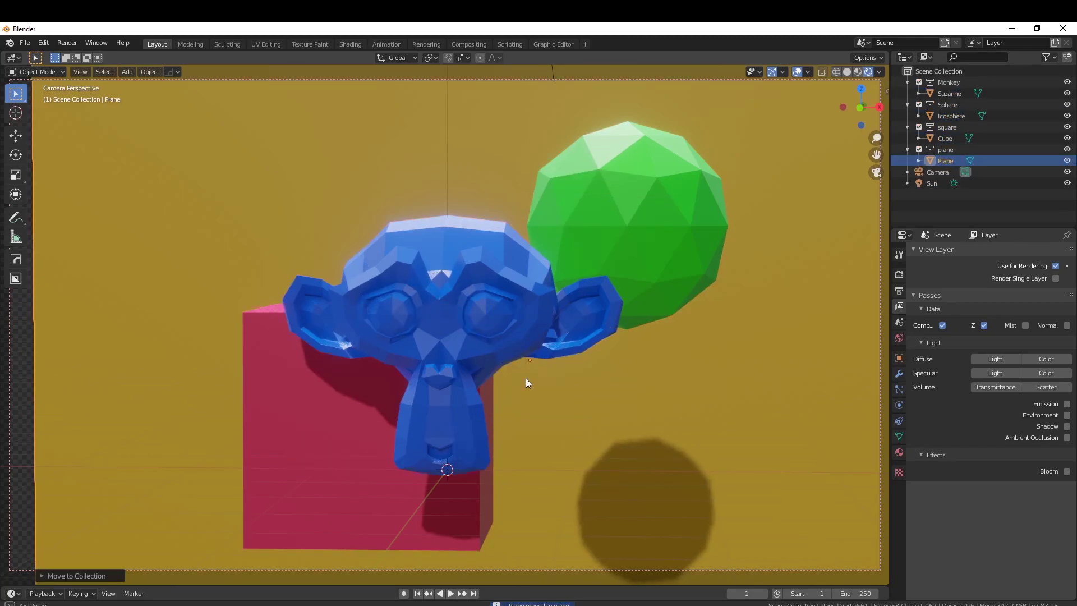
middle_drag(527, 379, 523, 365)
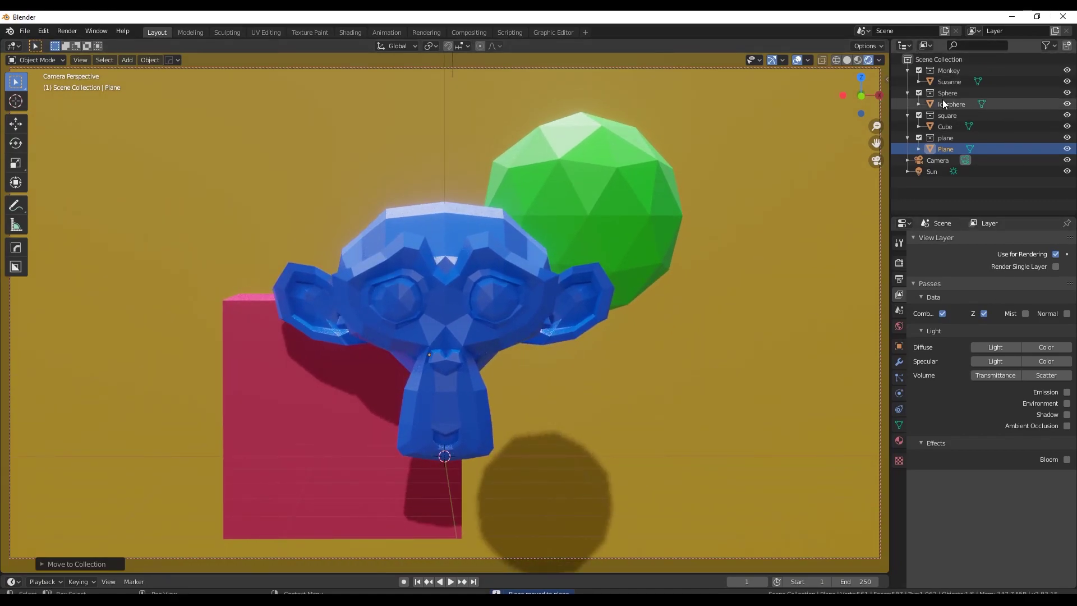
- Review which object each of the four collections contains by collapsing and expanding them, and select the Monkey collection
click(956, 81)
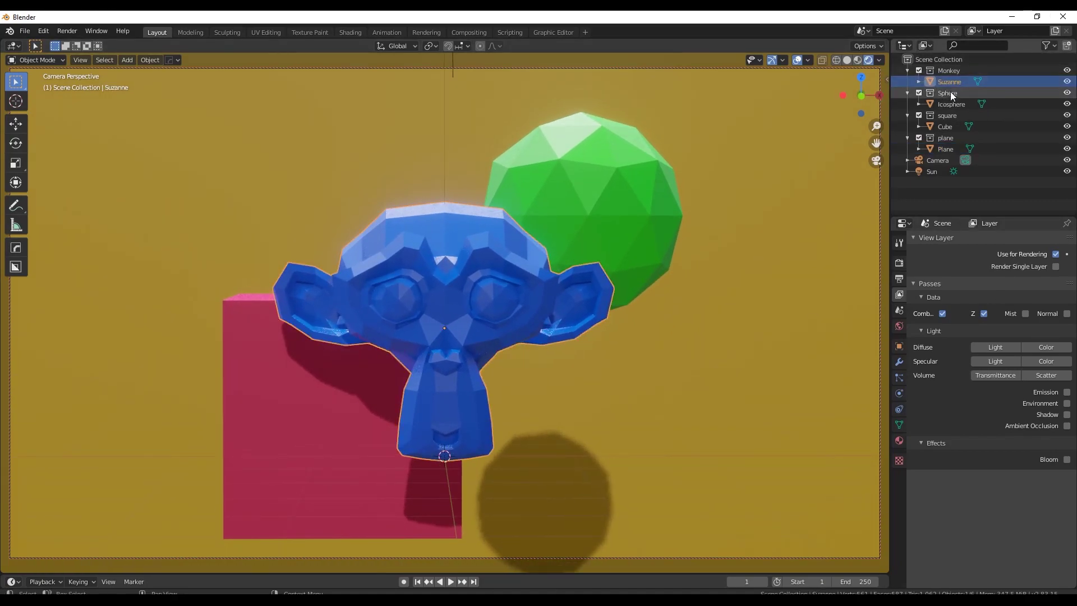
click(908, 70)
click(908, 82)
click(908, 93)
click(908, 104)
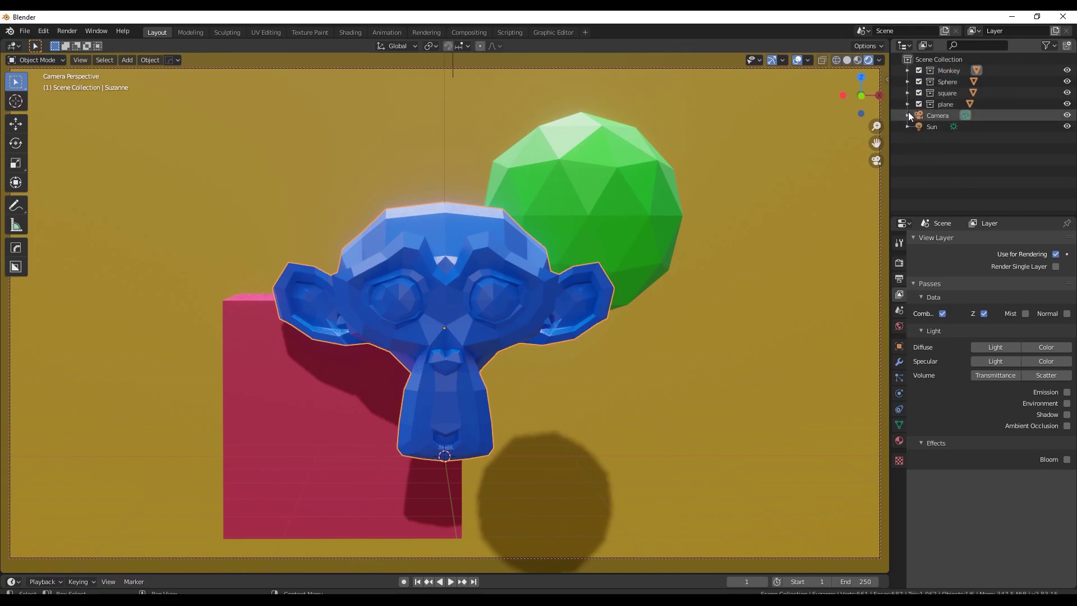
click(908, 104)
click(908, 93)
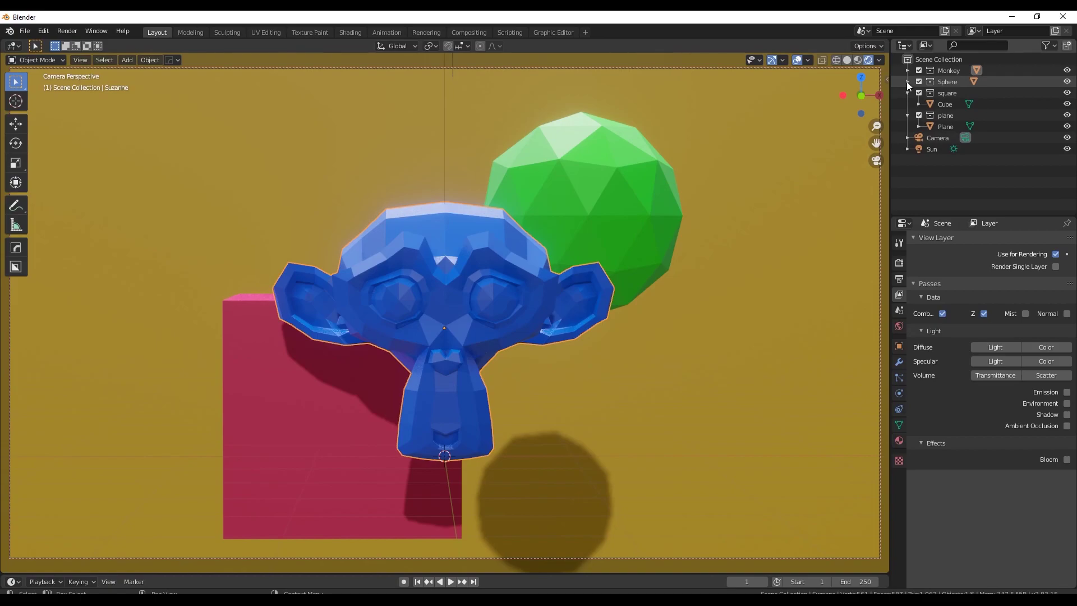
click(908, 82)
click(908, 70)
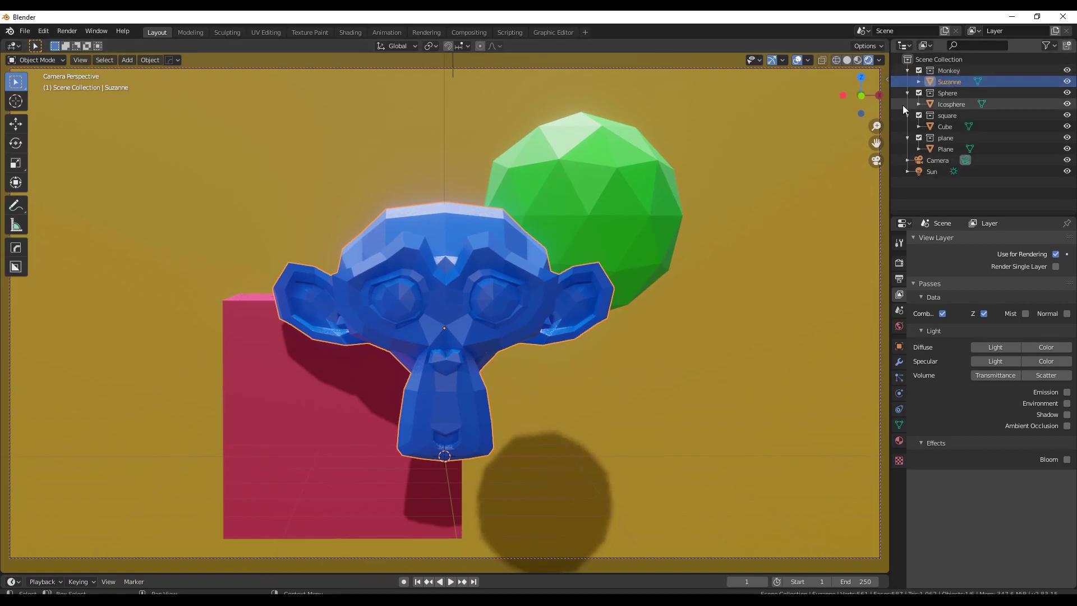
click(951, 72)
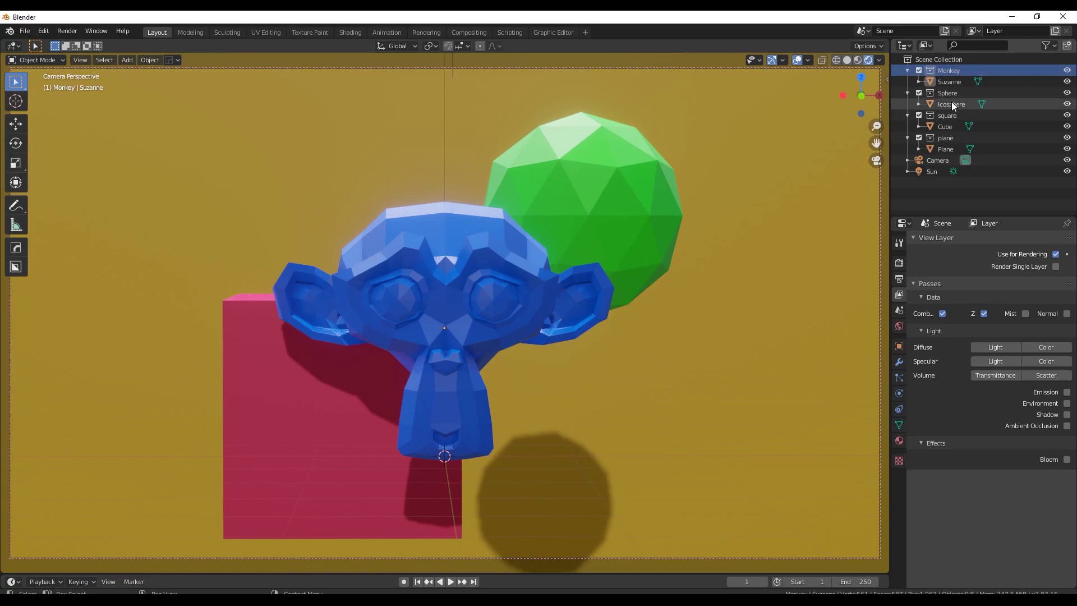
- Enable the Holdout restriction toggle in the outliner's filter options
middle_drag(535, 225, 562, 207)
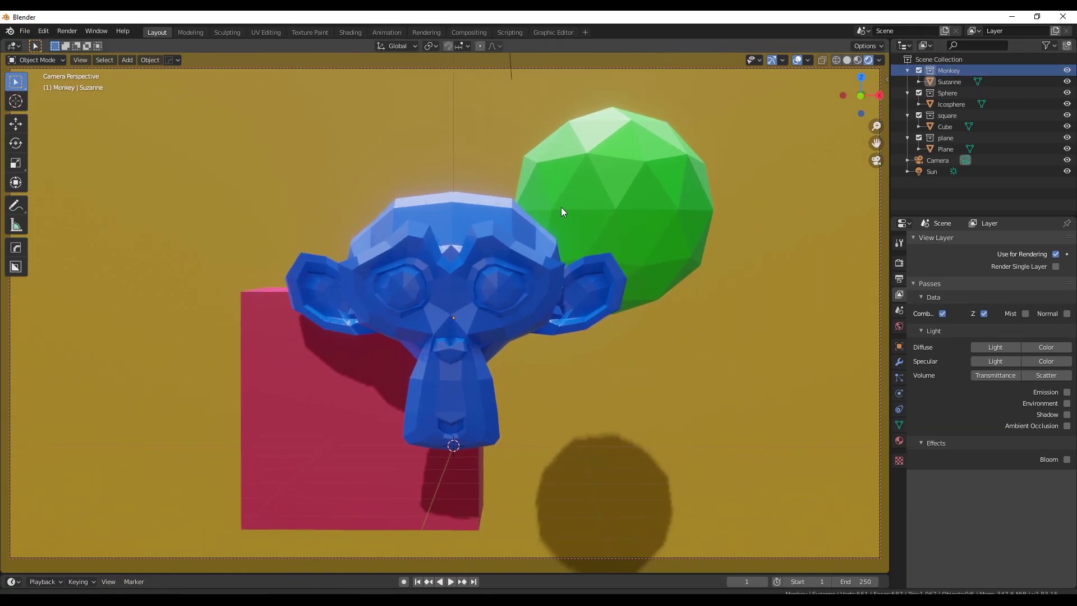
click(1051, 46)
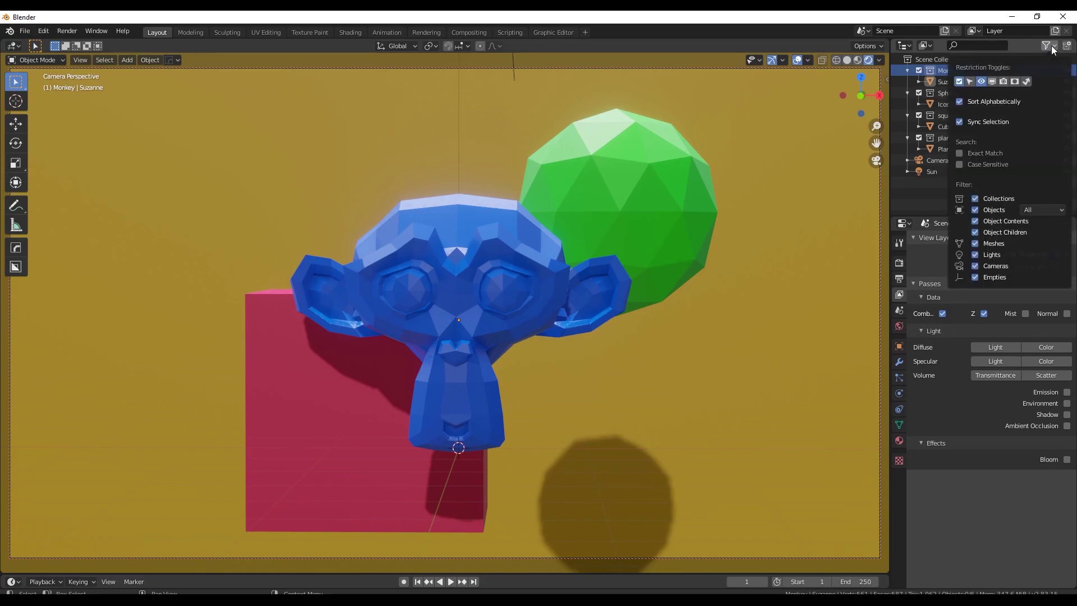
click(1016, 81)
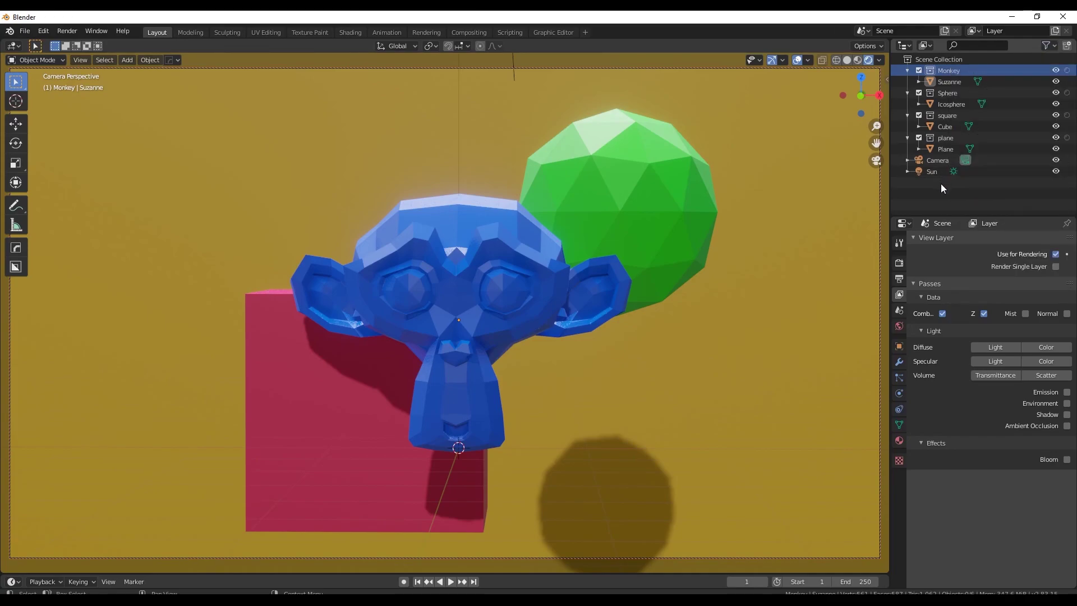
- Switch Holdout on and off for the Monkey collection to compare the masked and normal monkey head
click(1068, 72)
click(1068, 72)
click(1068, 72)
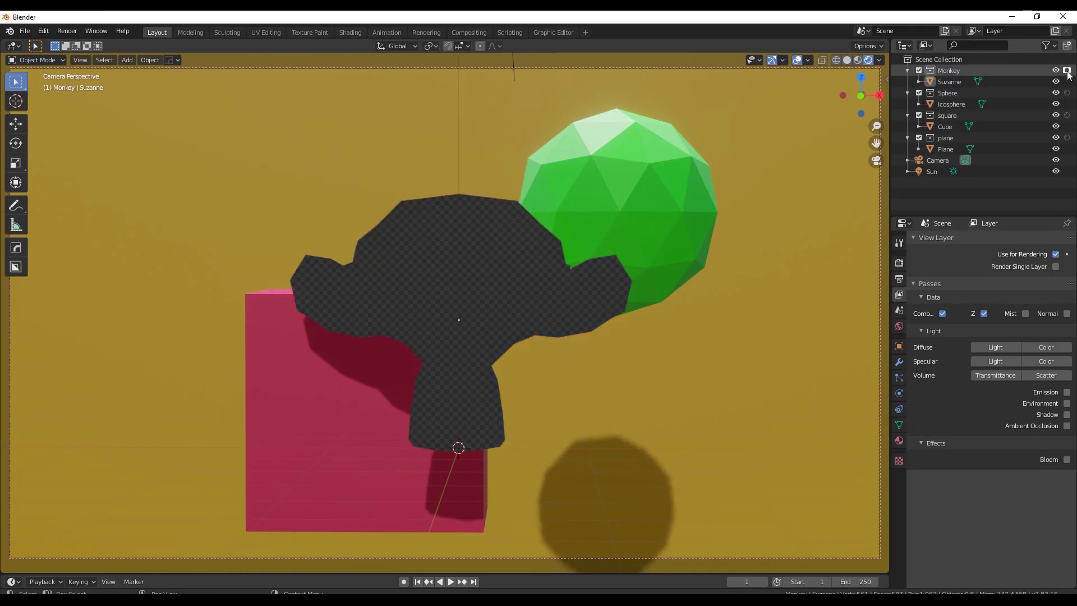
click(1067, 72)
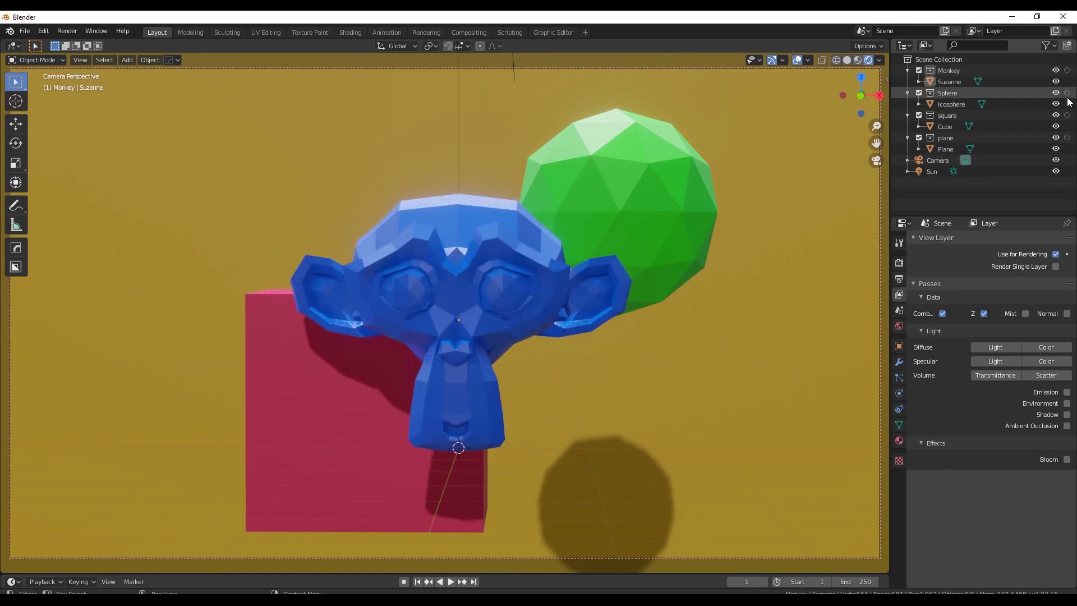
- Try Holdout on the Sphere and square collections, combining it with the Monkey collection to mask all three foreground objects
click(1068, 93)
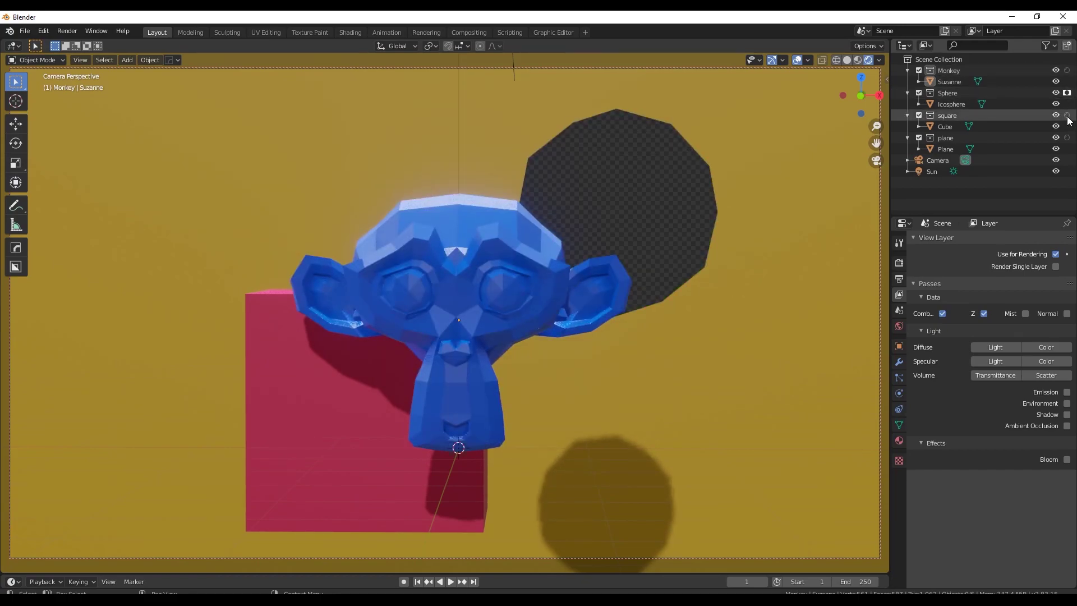
click(1068, 115)
click(1068, 93)
click(1067, 70)
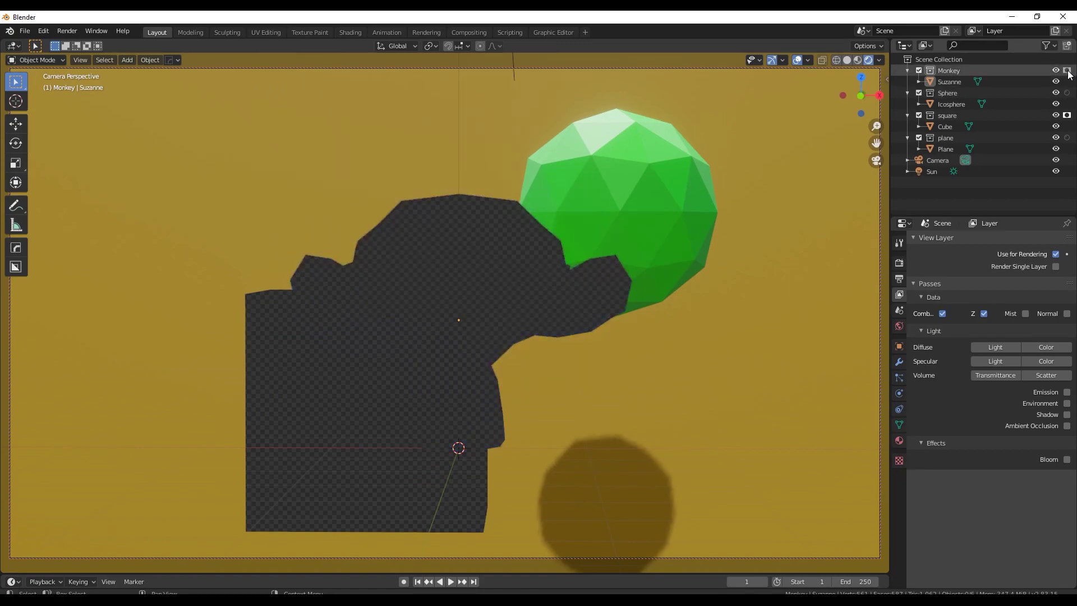
click(1068, 92)
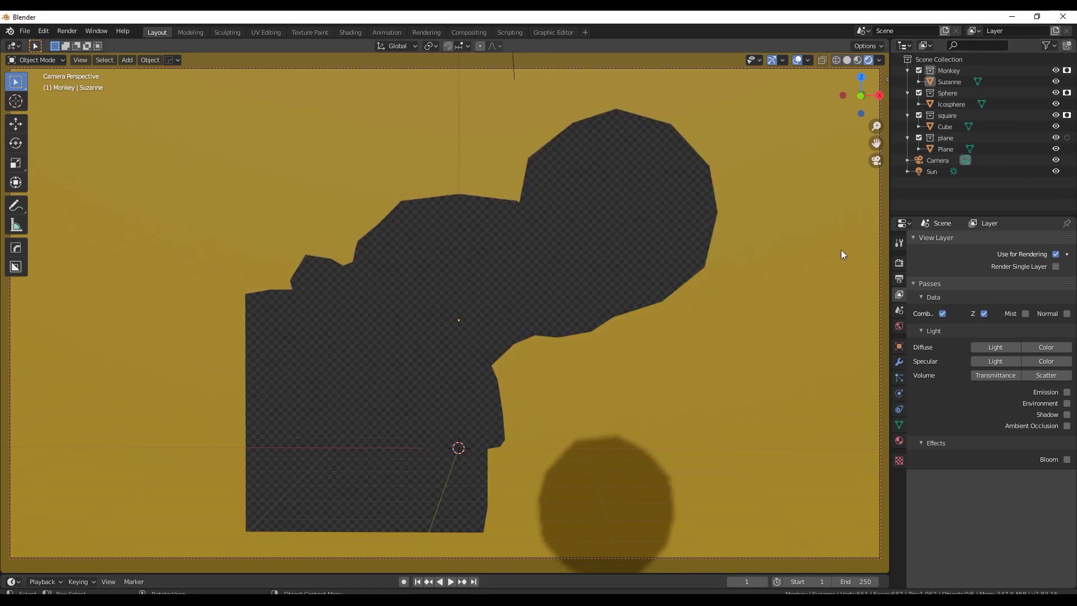
- Clear Holdout from the Monkey, Sphere and square collections
middle_drag(826, 253, 580, 280)
scroll(782, 284, down, 2)
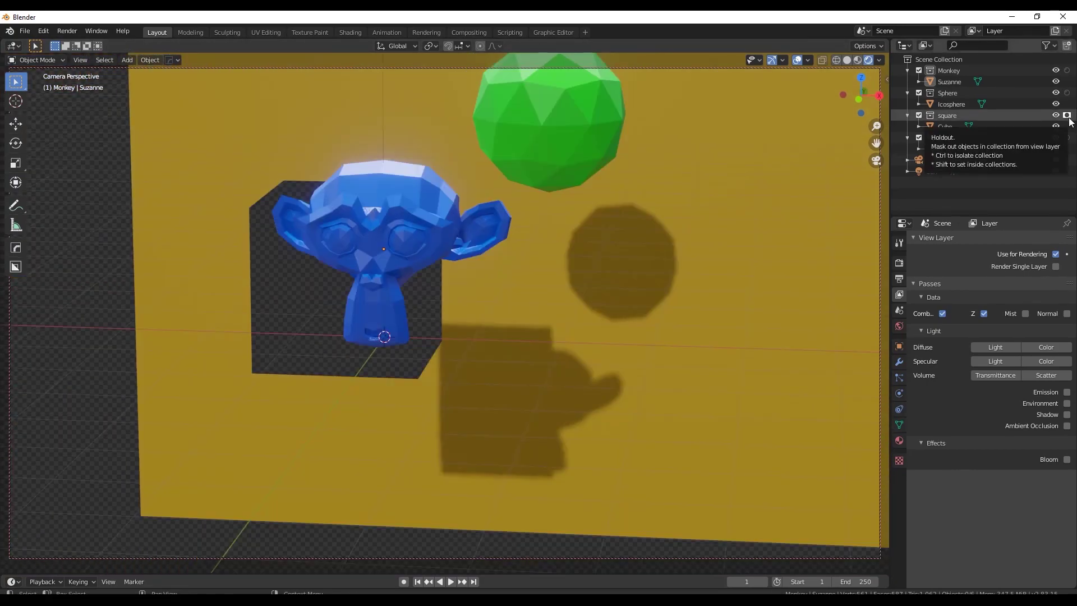
click(1066, 115)
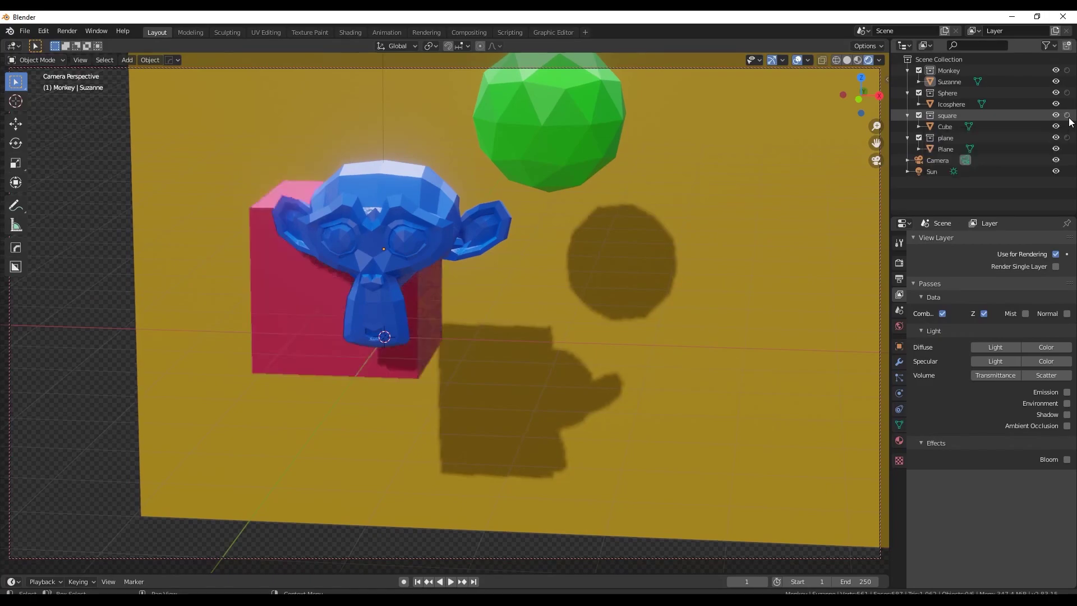
- Collapse the Monkey, Sphere, square and plane collections in the outliner
click(900, 346)
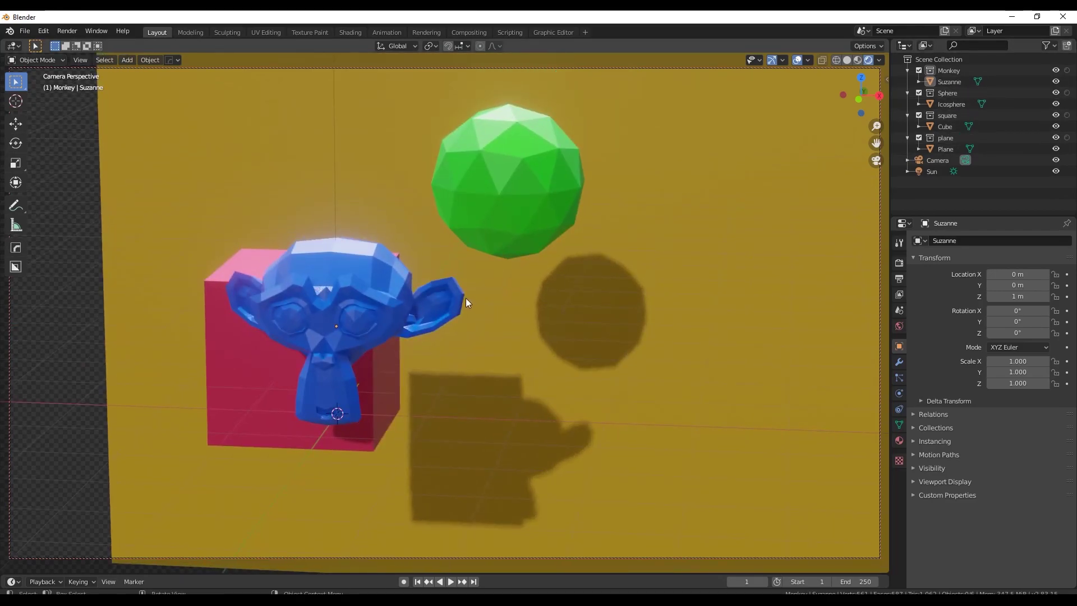
ctrl+middle_drag(467, 298, 495, 276)
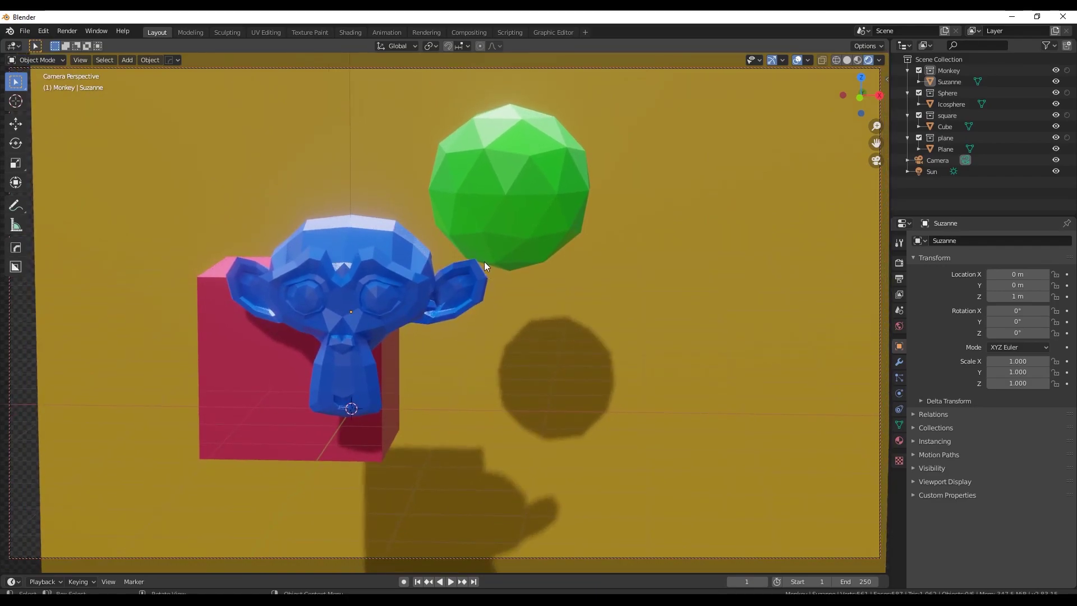
click(908, 71)
click(908, 82)
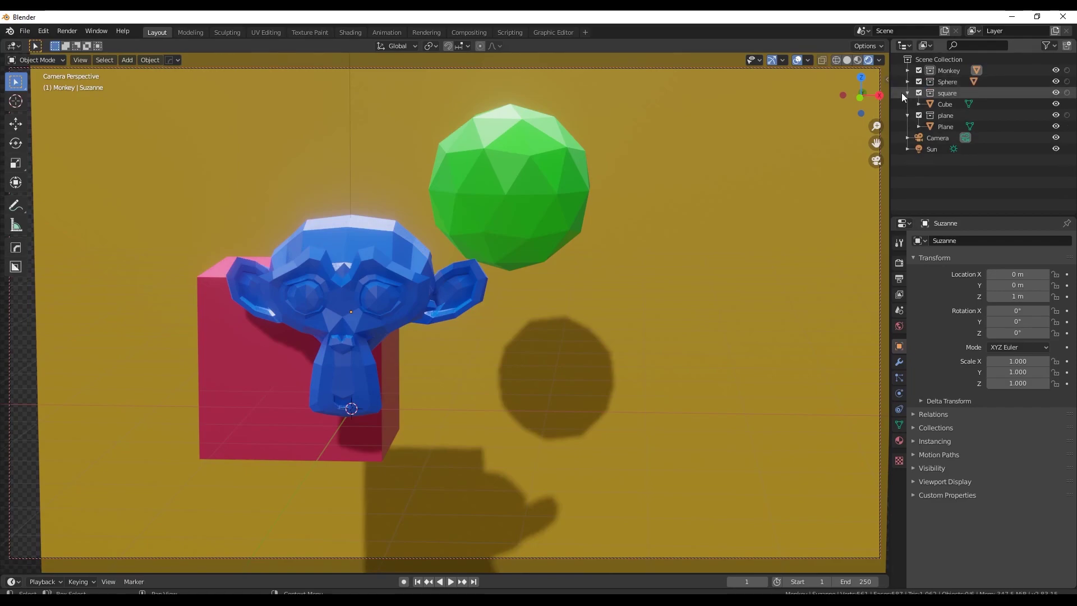
click(907, 93)
click(908, 104)
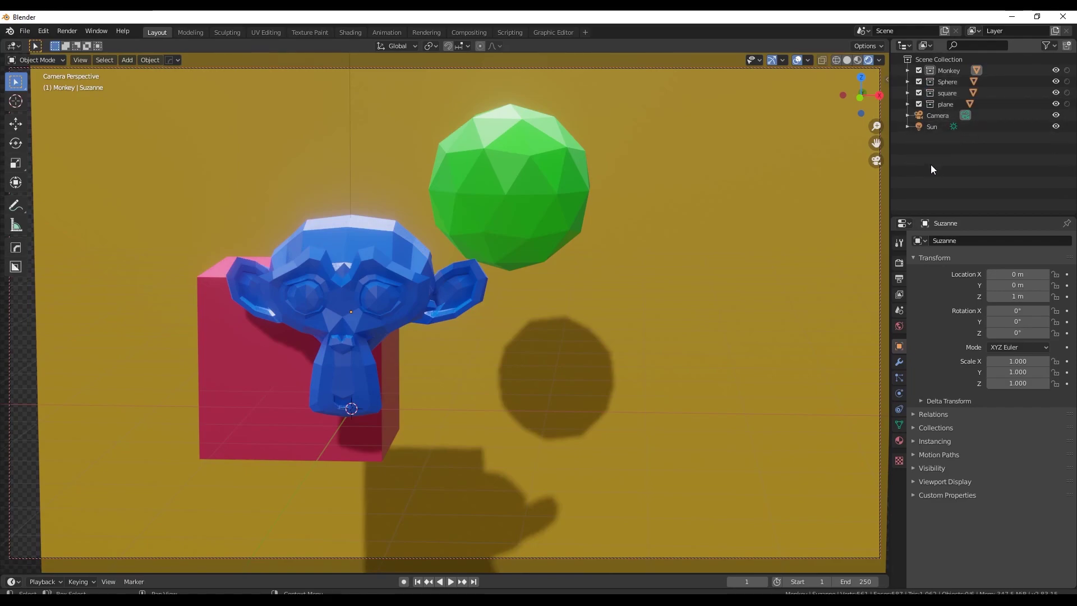
- Rename the current view layer as Base
double_click(1013, 33)
text(Base)
key(Return)
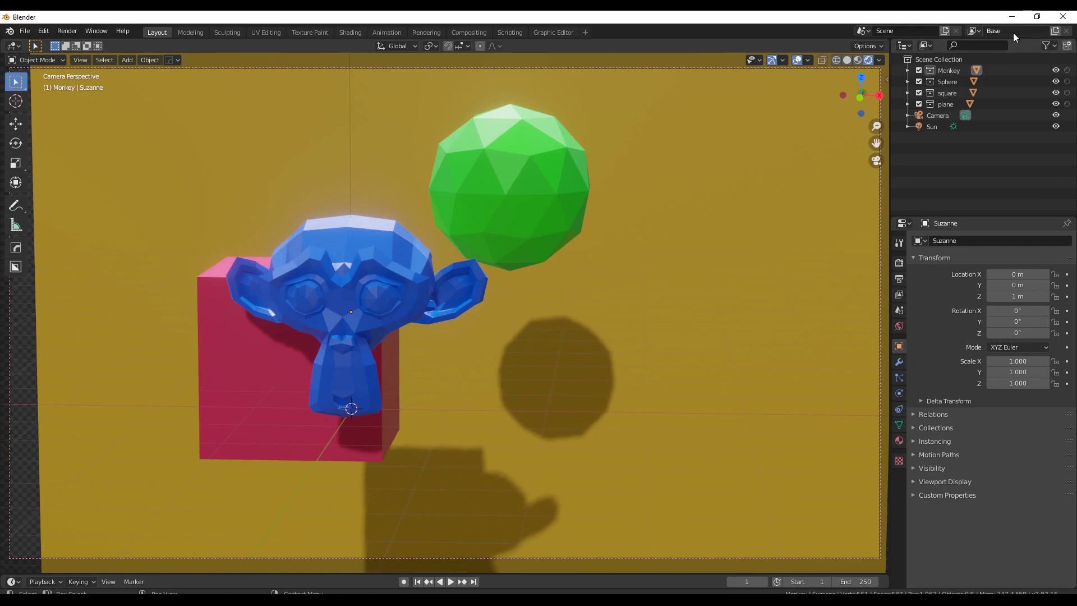
- Add a new view layer with fresh settings and name it Monkey
click(1056, 34)
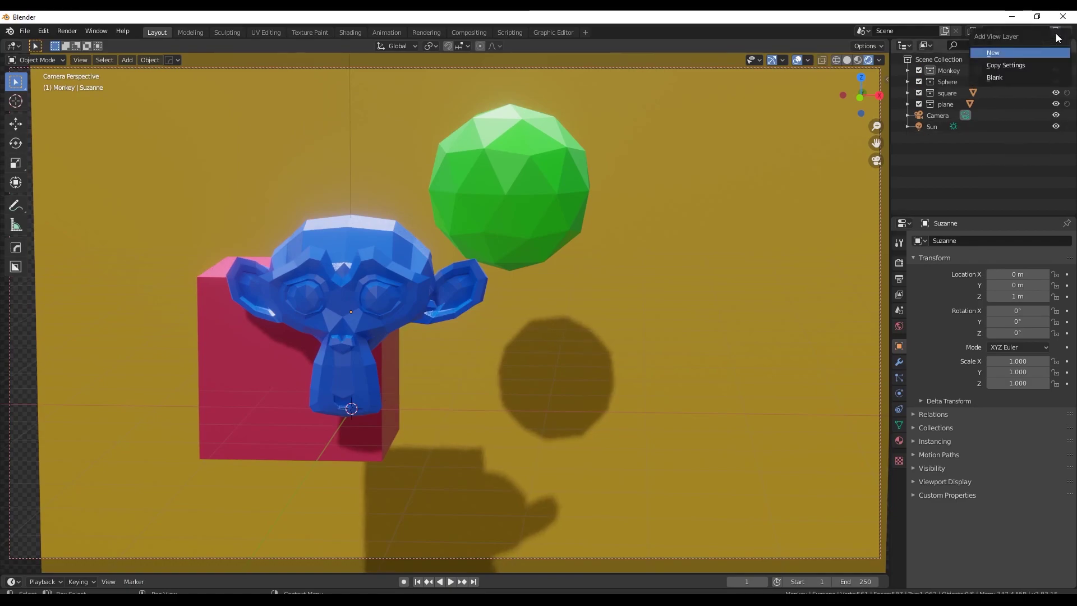
click(1009, 54)
click(1018, 31)
text(Monk)
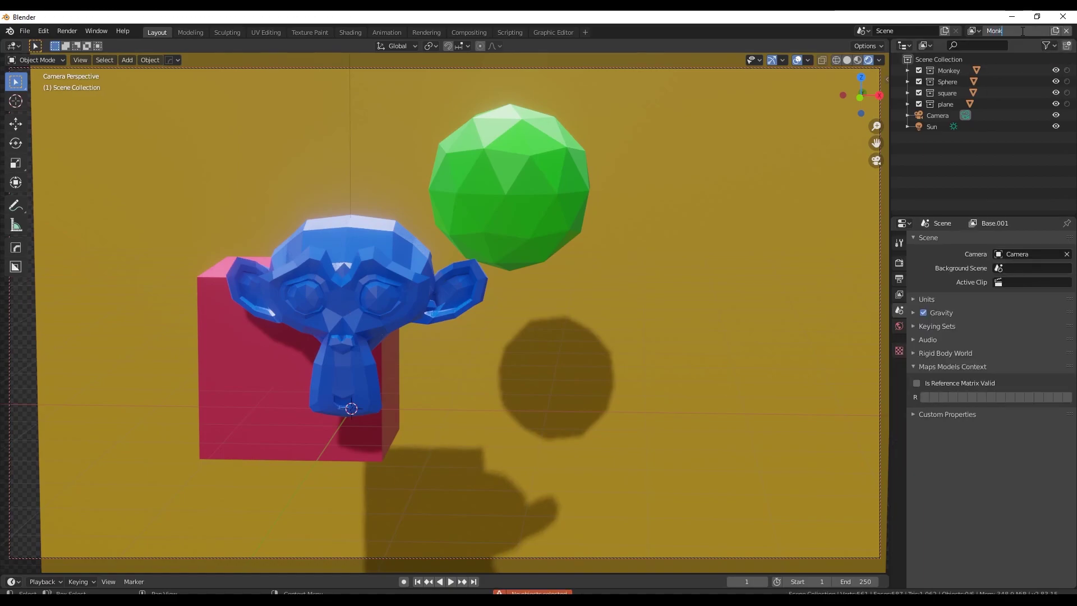
text(y)
key(Return)
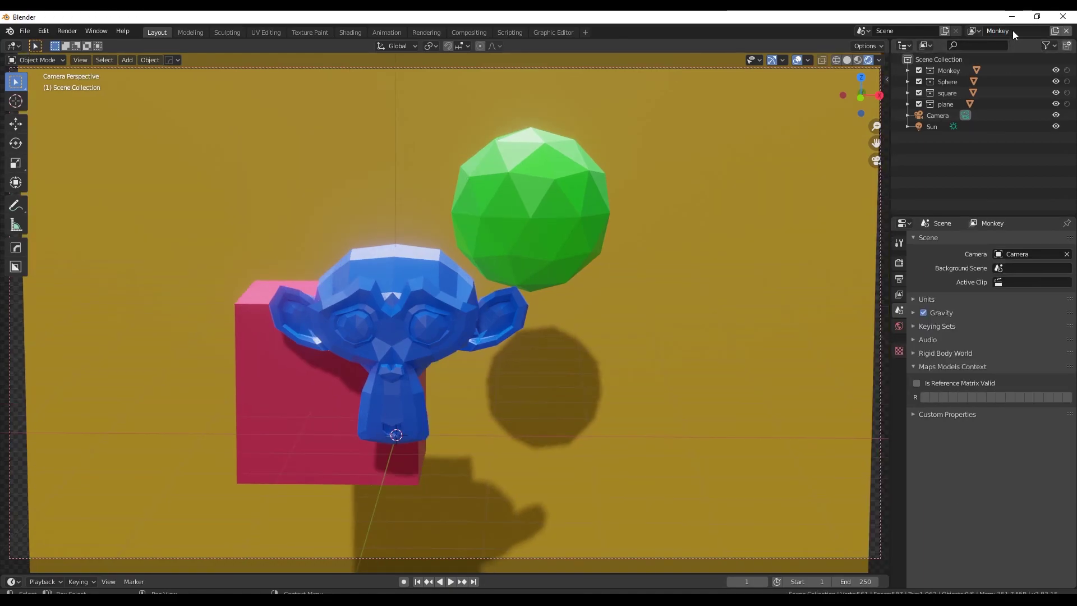
- Enable Holdout for the Sphere, square and plane collections in the Monkey view layer
shift+middle_drag(517, 212, 506, 214)
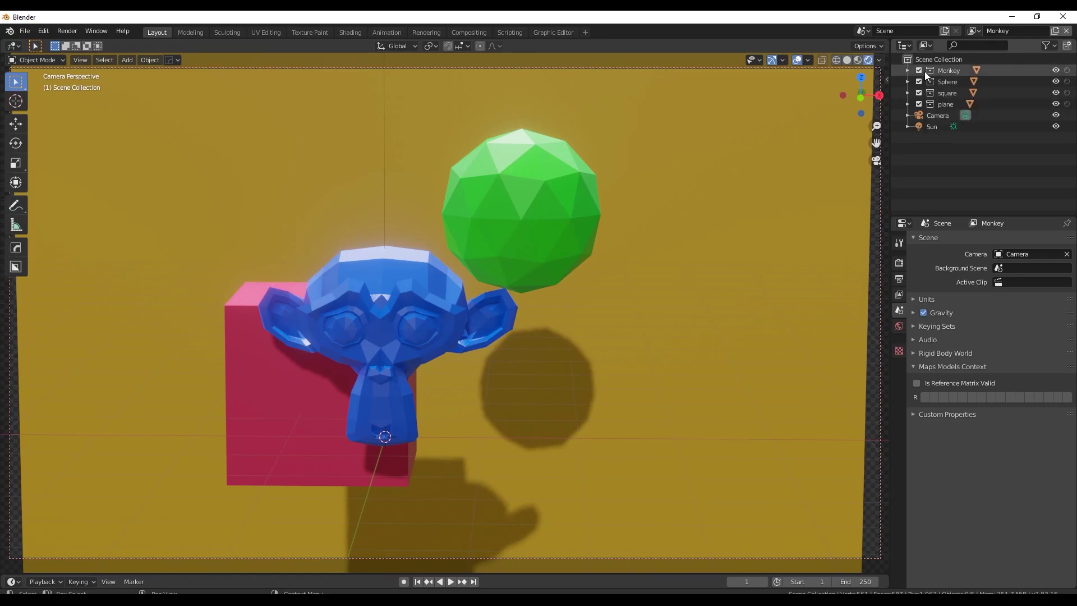
click(1067, 81)
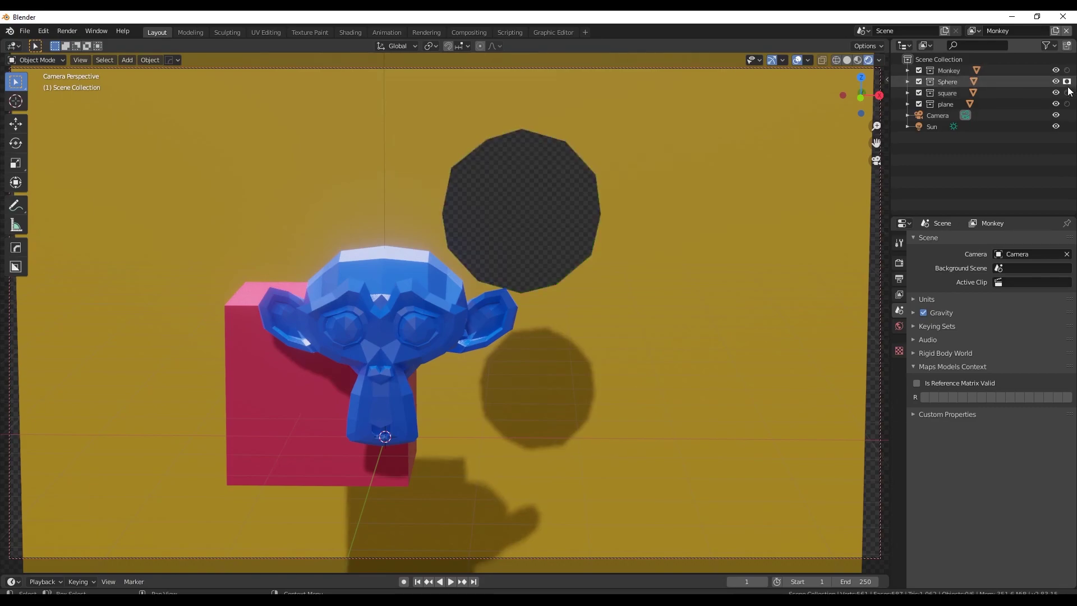
click(1067, 93)
click(1067, 104)
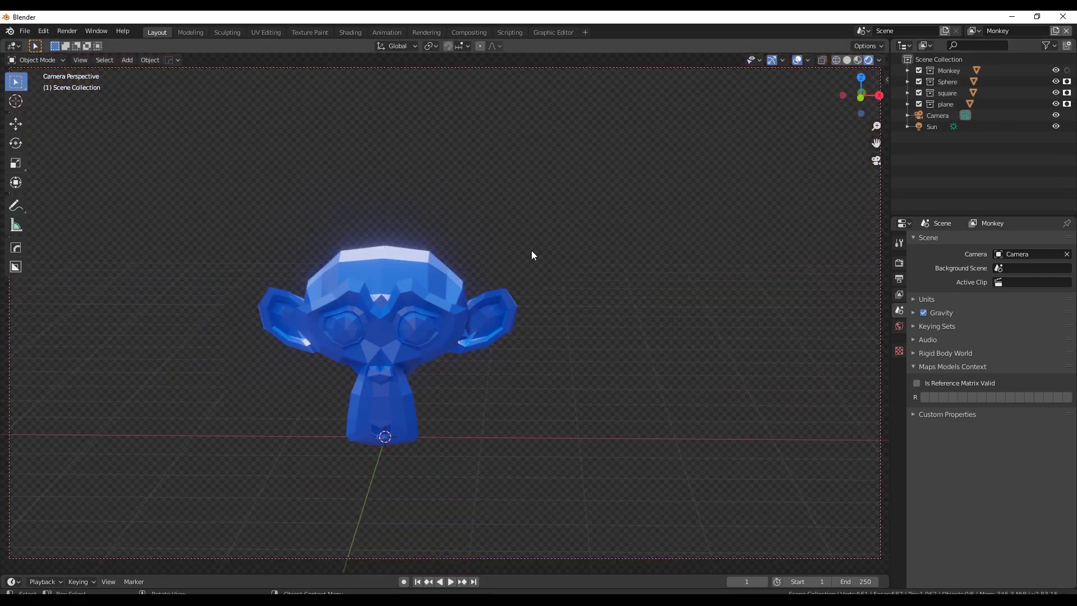
mouse_move(530, 251)
middle_down()
mouse_move(572, 243)
mouse_move(577, 232)
mouse_move(506, 260)
mouse_move(513, 248)
middle_up()
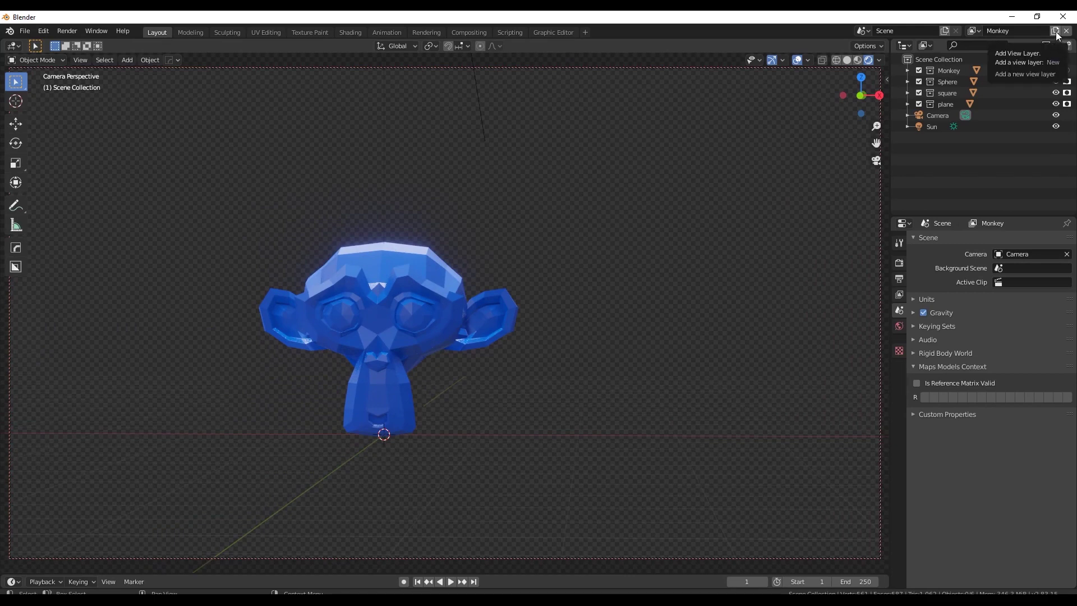
- Add Sphere, Square and Plane view layers, enabling Holdout for the Monkey, Sphere and square collections in the Plane layer
click(1056, 33)
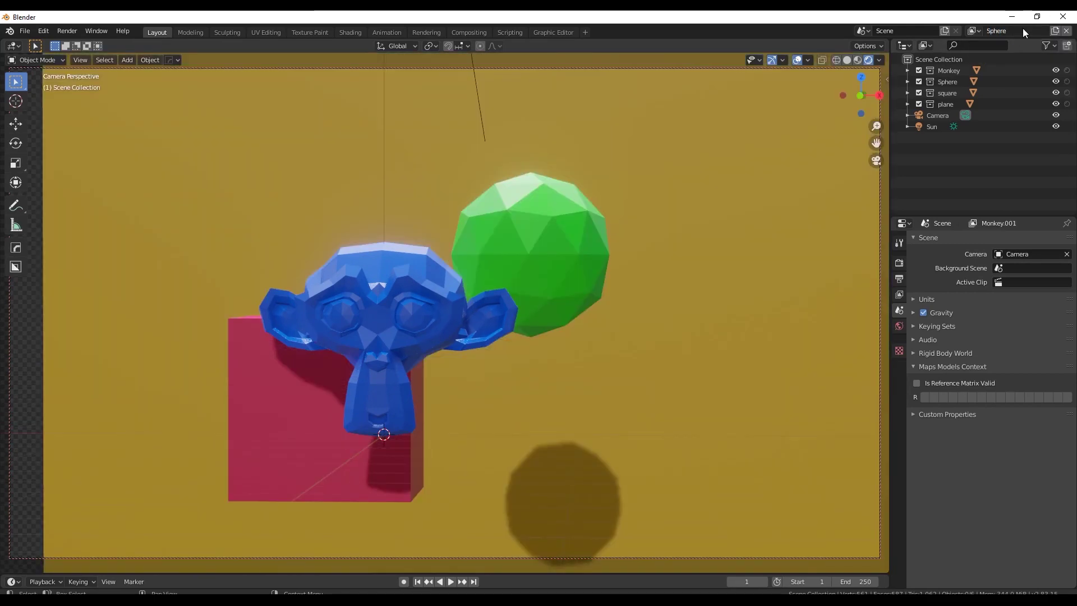
click(1055, 32)
click(1067, 70)
click(1067, 81)
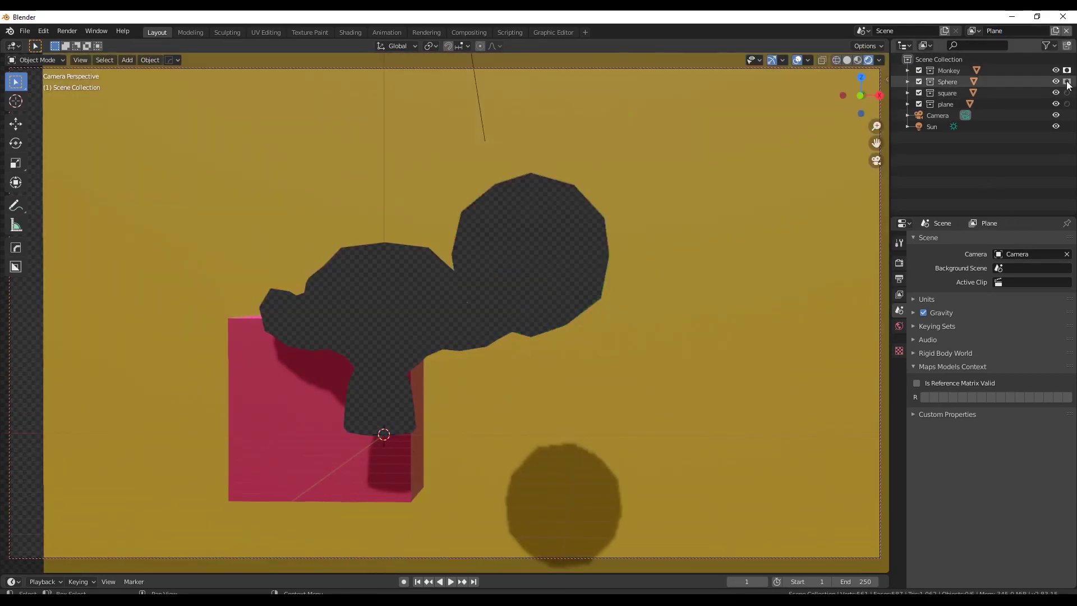
click(1067, 93)
- Examine the held-out objects and the shadows cast on the yellow plane in the Plane view layer
click(601, 262)
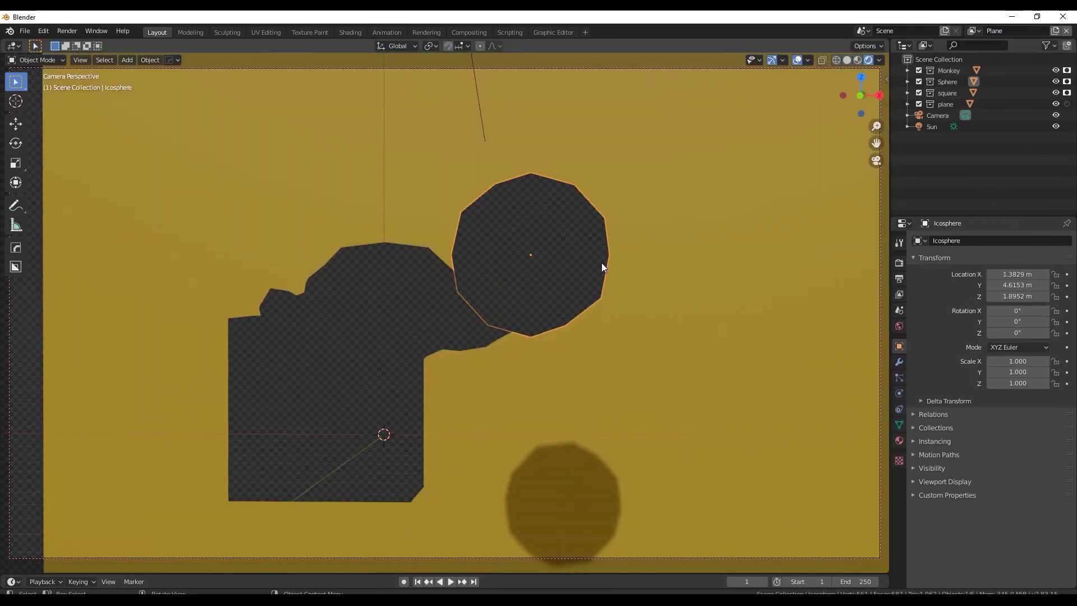
middle_drag(601, 263, 578, 271)
scroll(652, 326, up, 2)
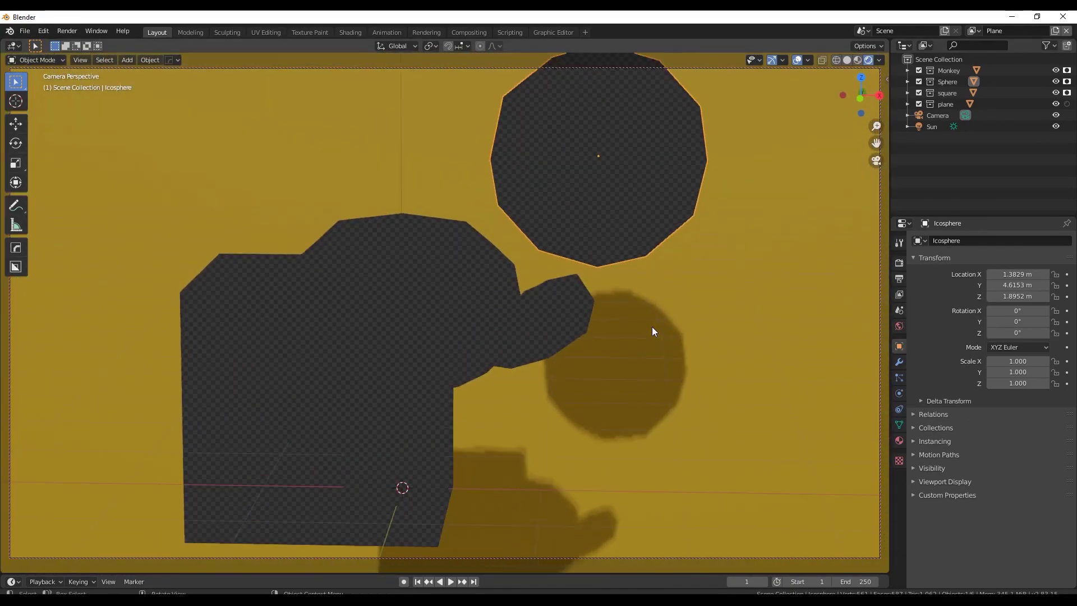
shift+middle_drag(652, 326, 554, 271)
scroll(577, 274, down, 2)
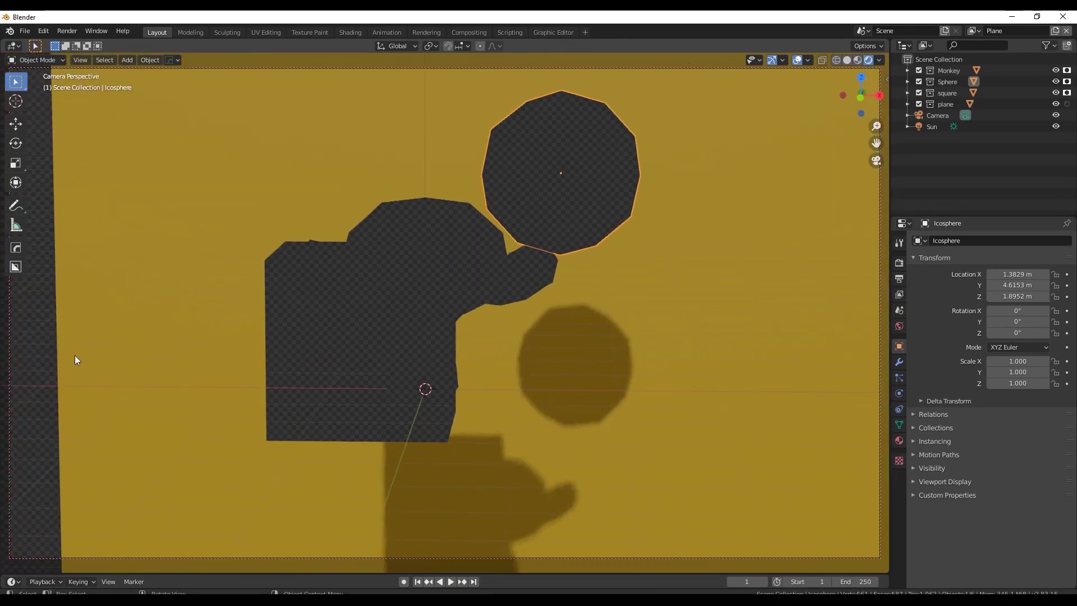
click(58, 351)
middle_drag(486, 329, 396, 290)
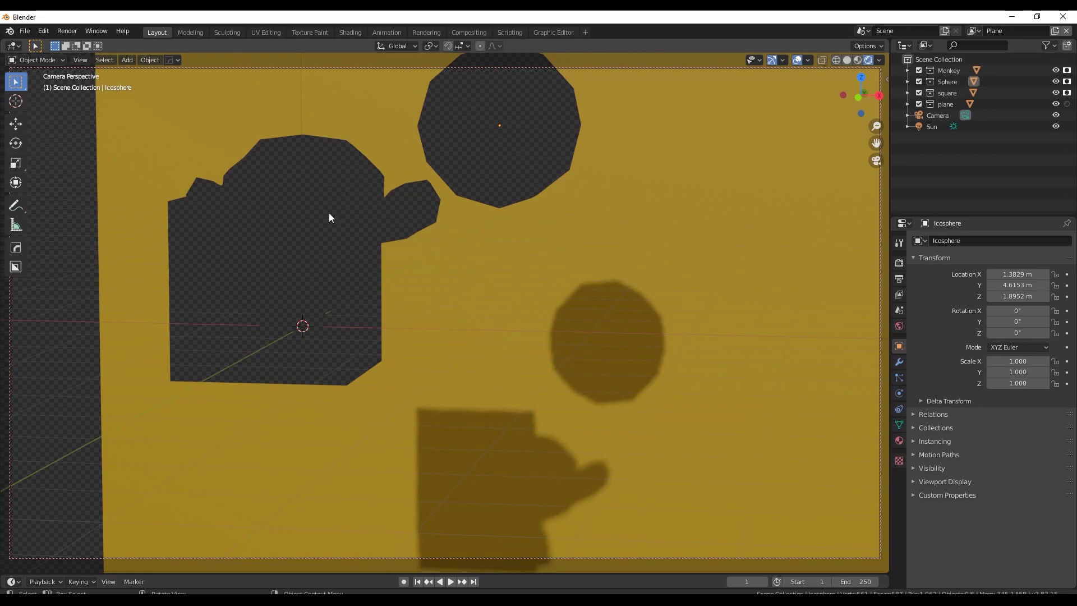
middle_drag(459, 232, 416, 265)
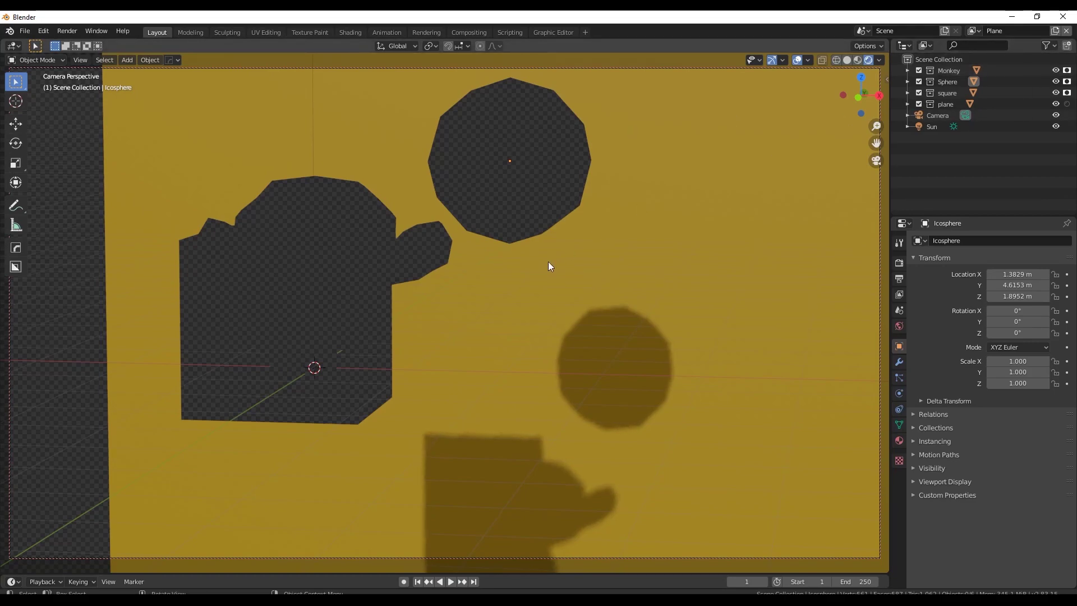
- Switch between the Base and Plane view layers to compare the full scene with the masked one, ending on Base
click(914, 470)
click(913, 470)
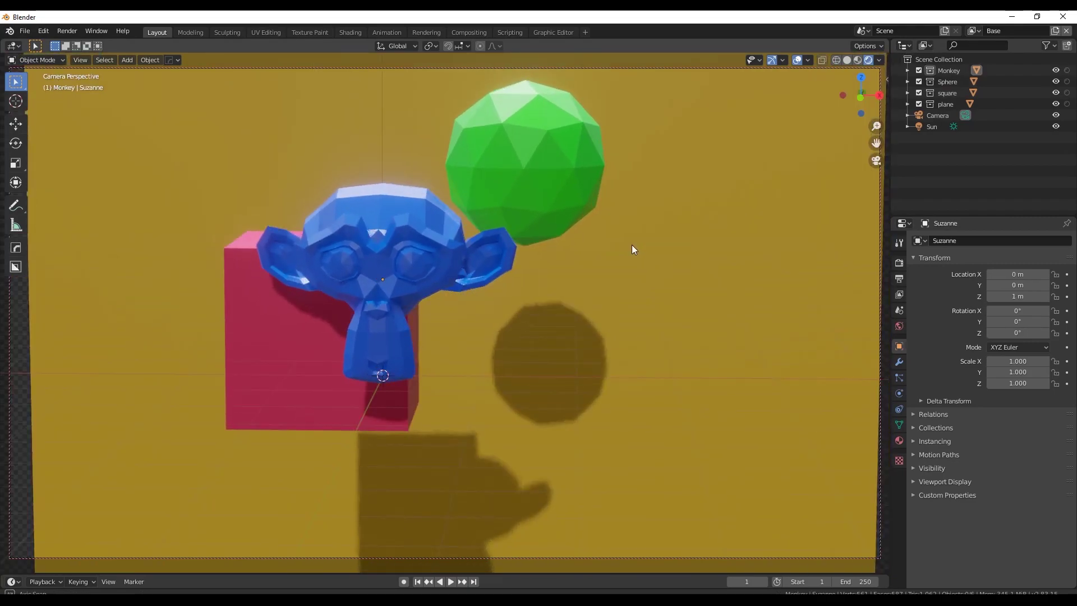
click(392, 238)
click(520, 153)
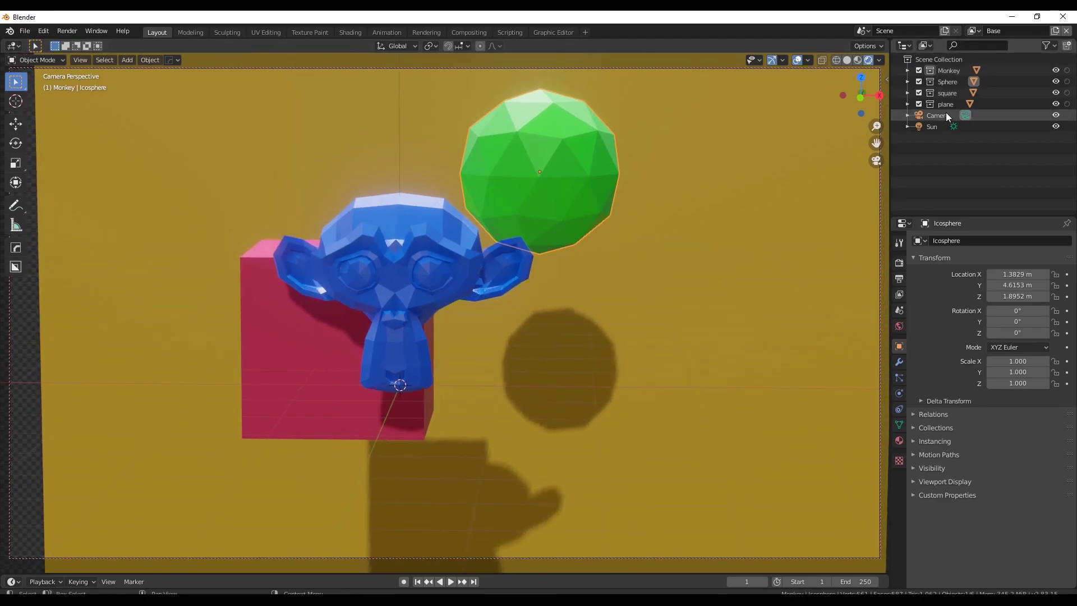
click(1055, 47)
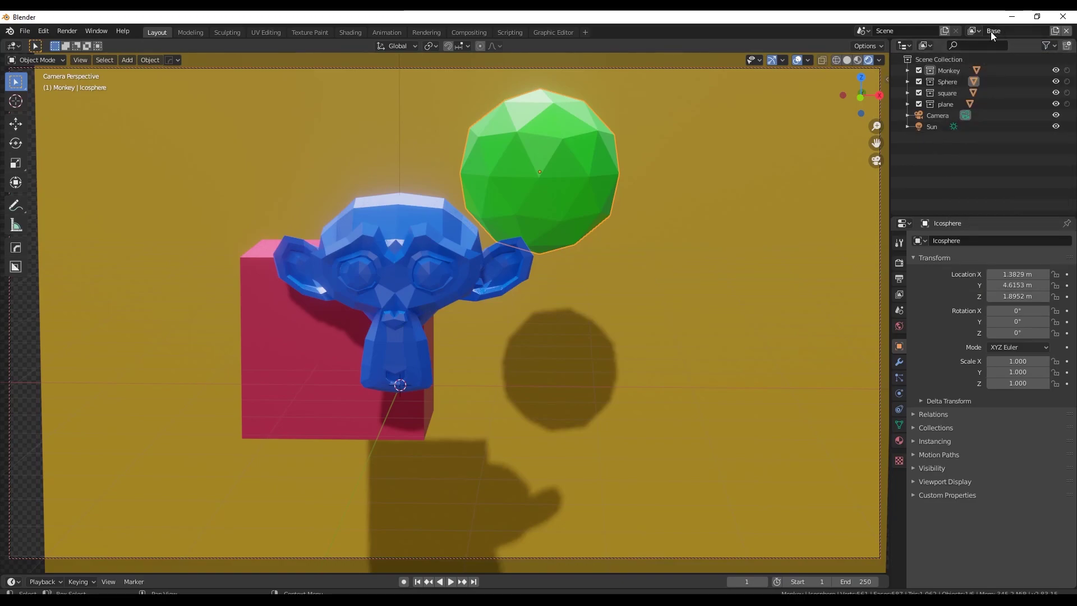
click(975, 31)
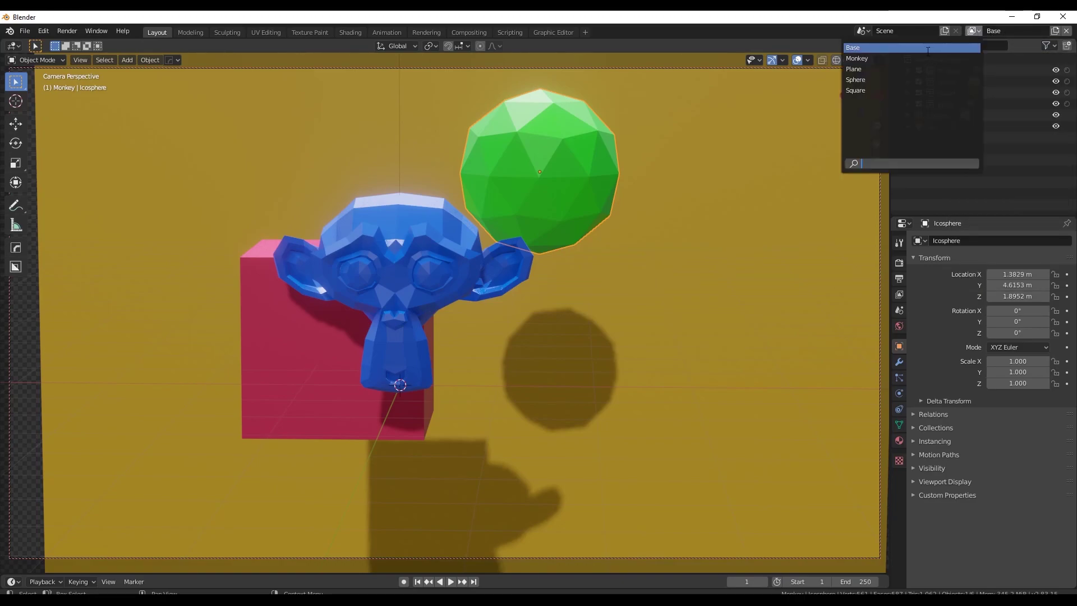
click(879, 70)
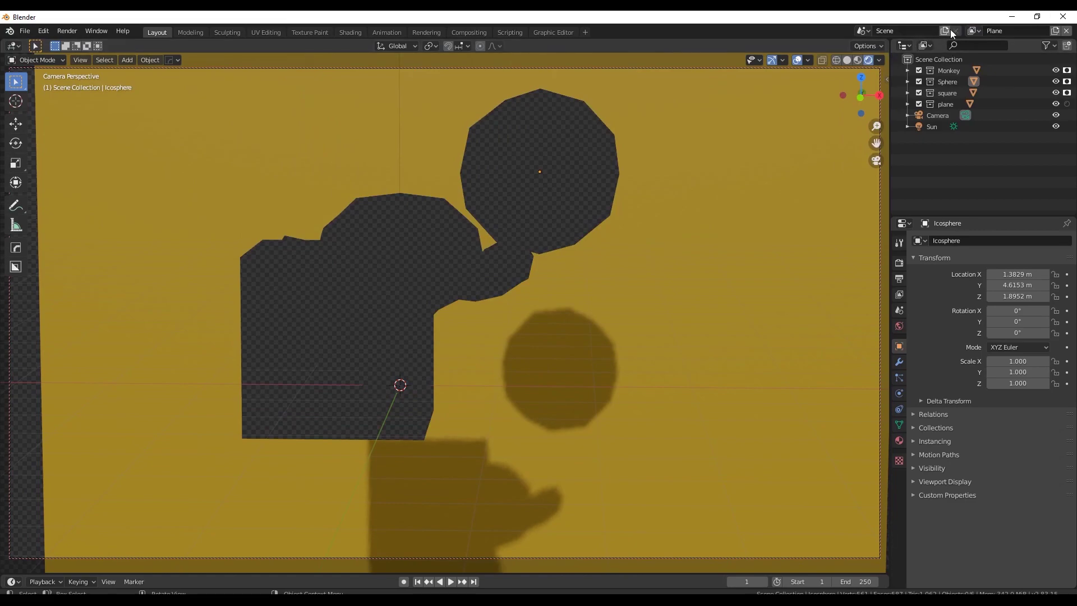
click(975, 31)
click(879, 48)
- Render a still image of the scene and close the render window
click(768, 230)
click(66, 31)
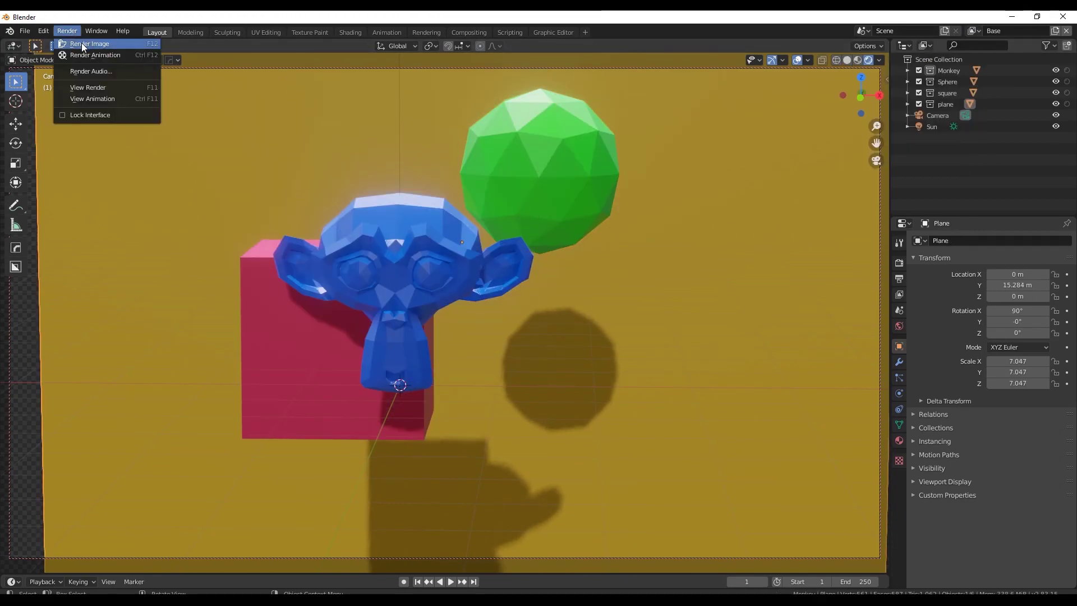
click(82, 42)
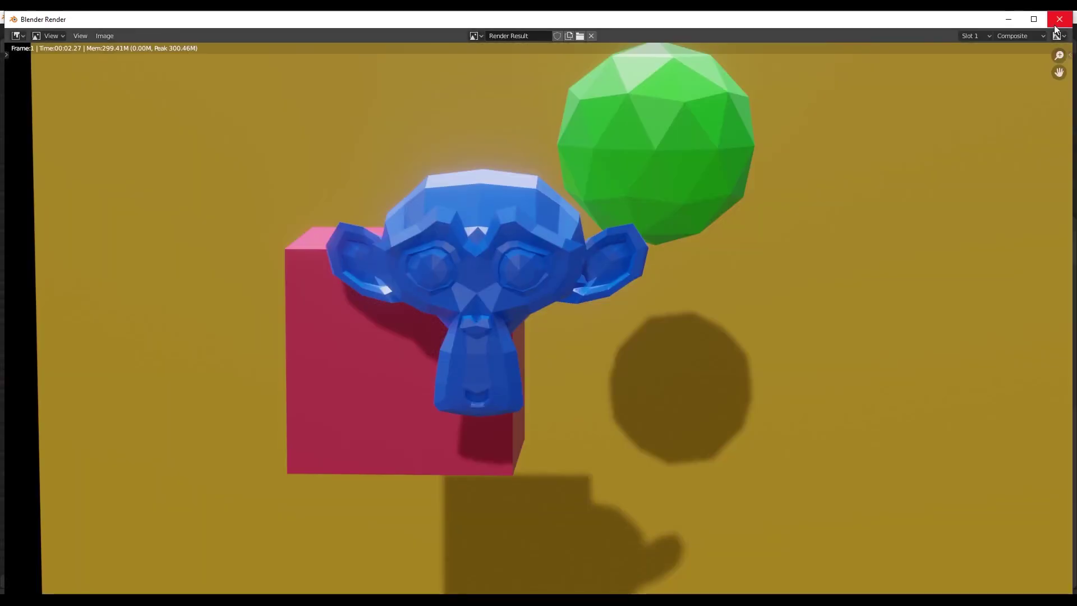
click(1056, 22)
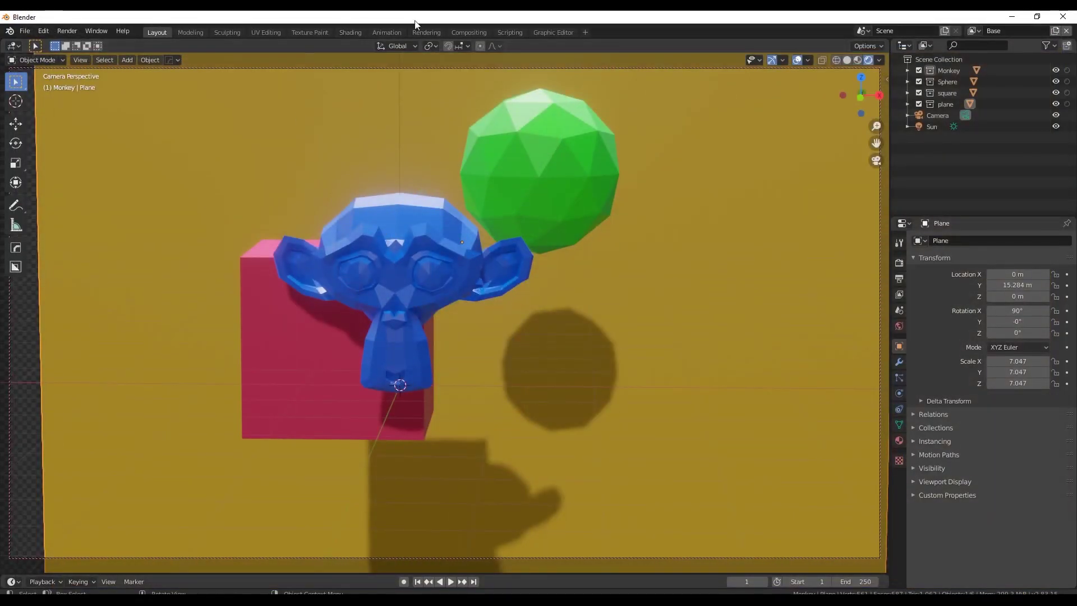
- Switch to the Compositing workspace and move the Render Layers and Composite nodes farther apart
click(469, 31)
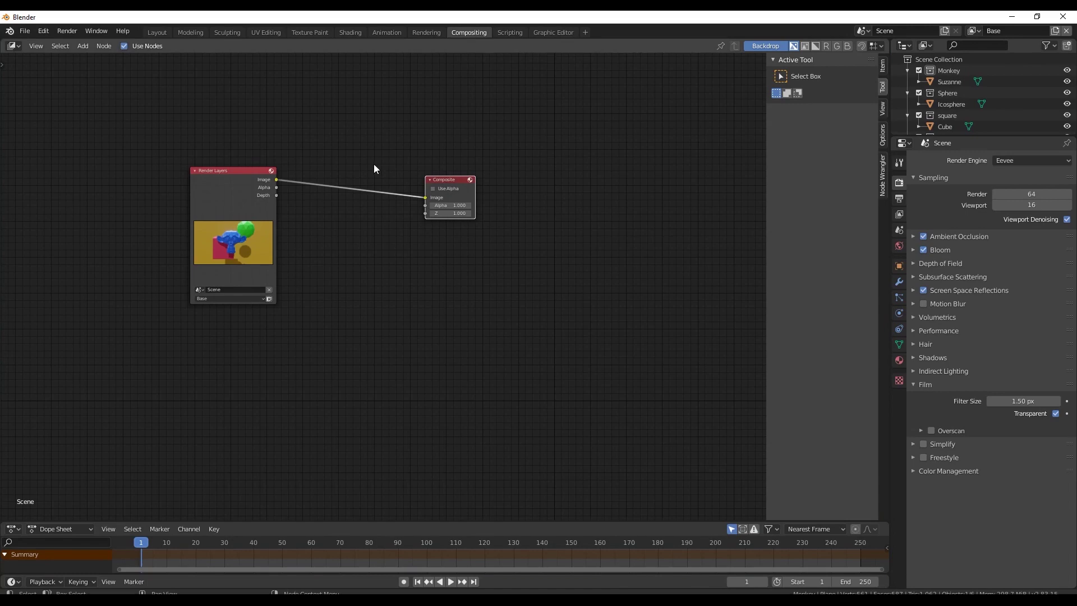
middle_drag(510, 147, 574, 175)
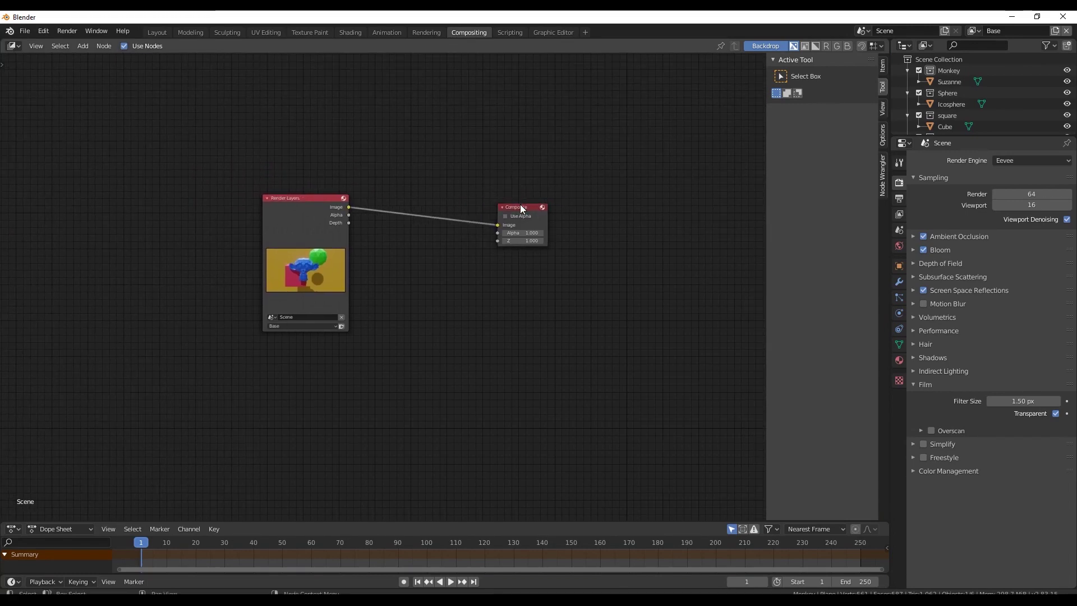
drag(521, 206, 590, 143)
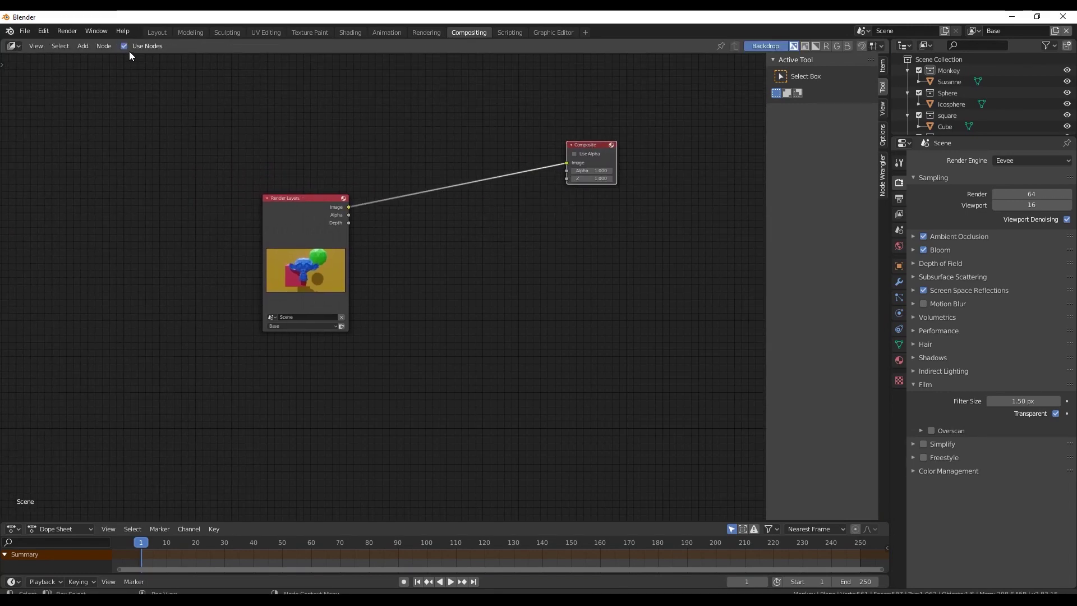
mouse_move(375, 132)
middle_down()
mouse_move(345, 110)
mouse_move(369, 148)
middle_up()
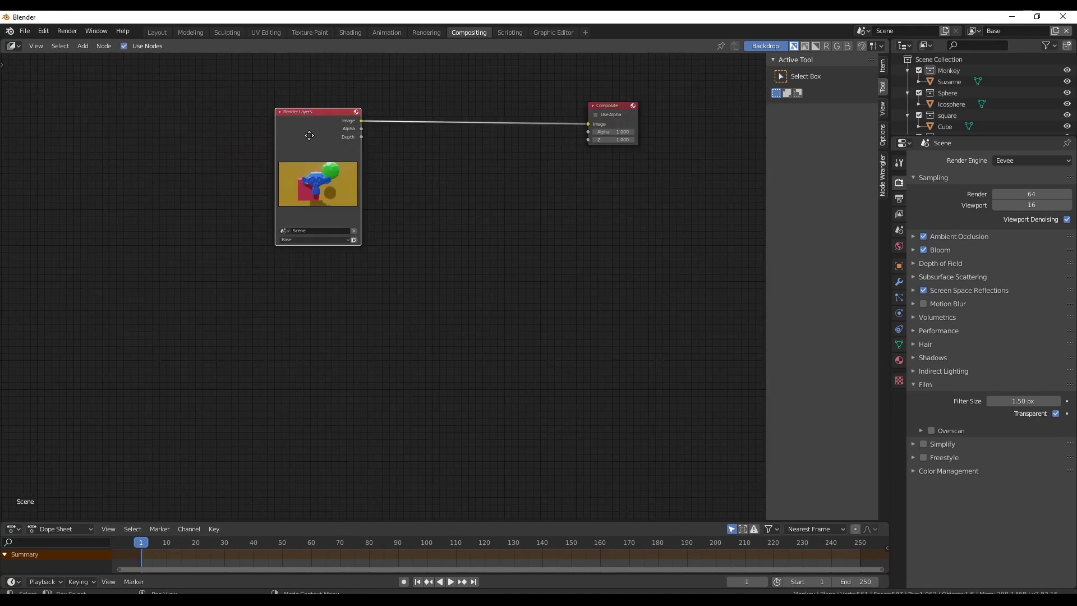
mouse_move(276, 119)
mouse_down()
mouse_move(336, 94)
mouse_move(265, 106)
mouse_up()
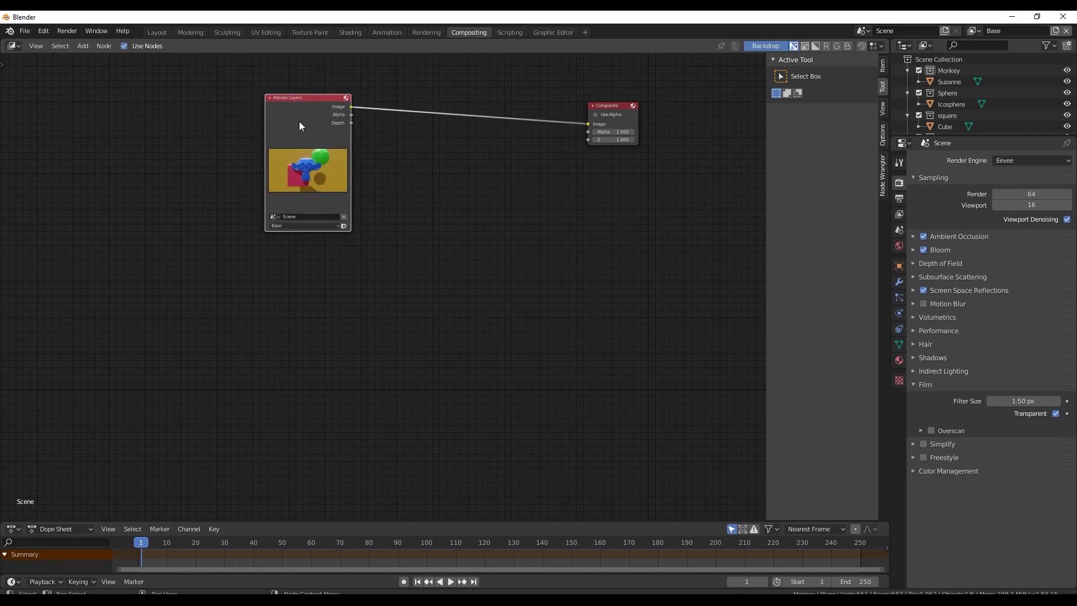
- Duplicate the Render Layers node directly below the original and set the copy to the Monkey view layer
key(shift+d)
click(299, 271)
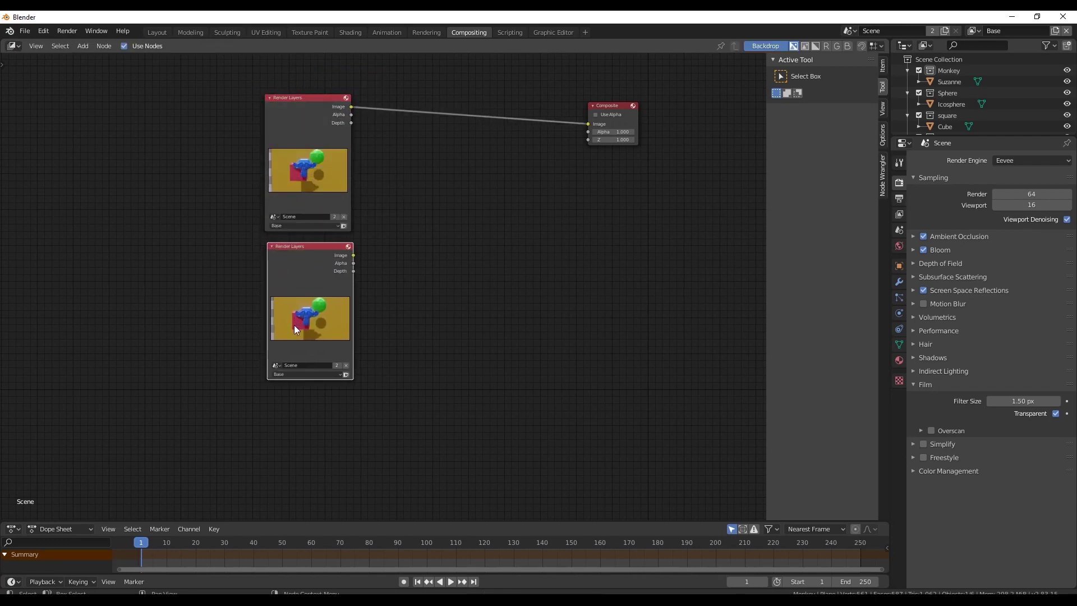
scroll(301, 349, up, 2)
scroll(301, 349, up, 3)
middle_drag(301, 349, 380, 253)
scroll(365, 356, up, 2)
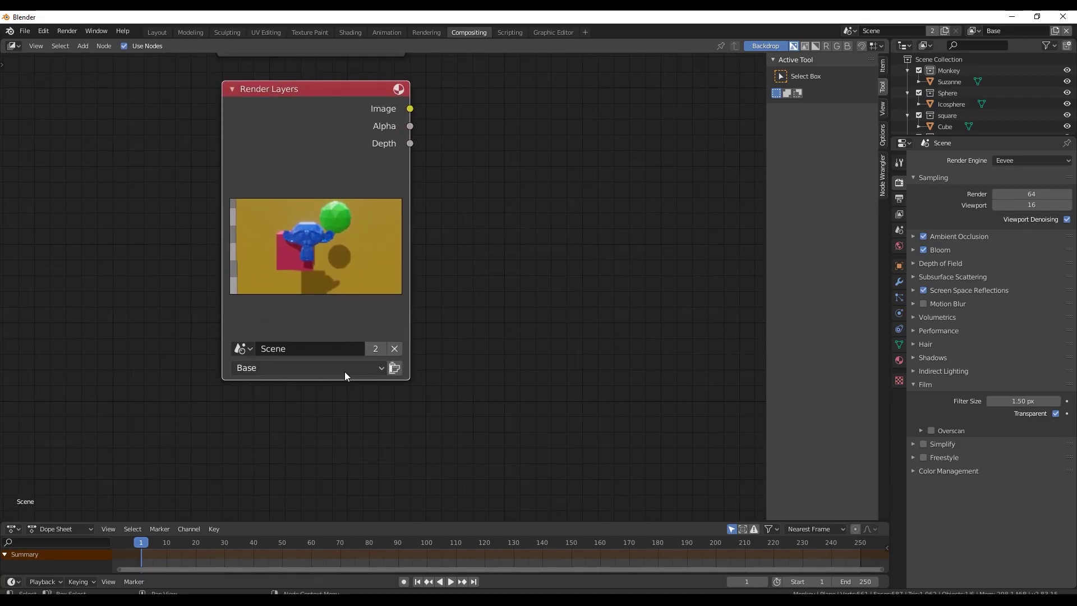
click(343, 371)
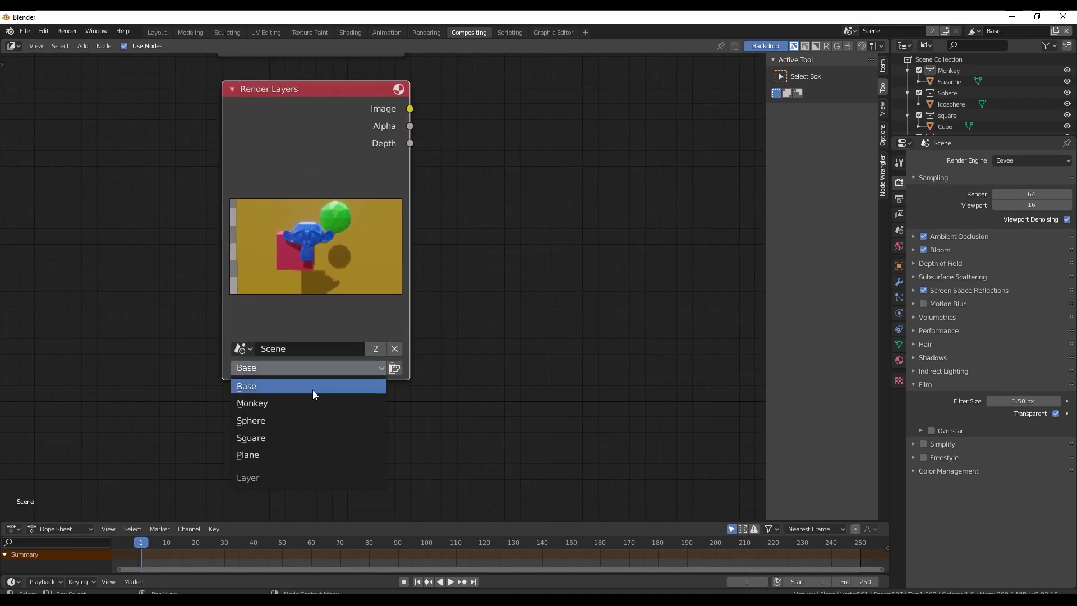
click(279, 403)
- Duplicate the Monkey Render Layers node three times and assign the copies to the Sphere, Square and Plane view layers
scroll(331, 259, down, 2)
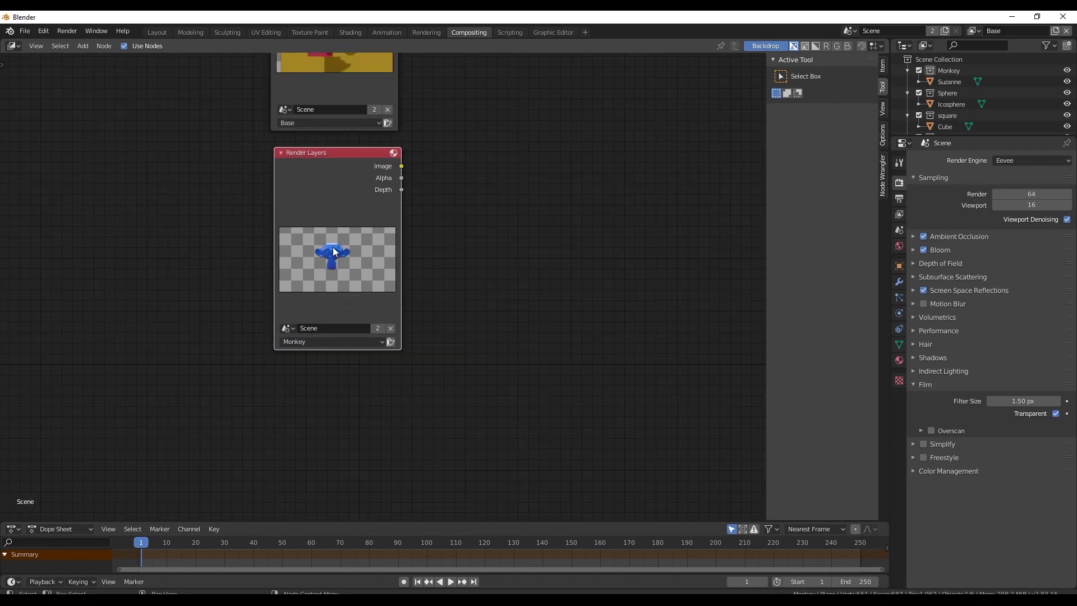
scroll(333, 247, down, 2)
middle_drag(389, 219, 391, 277)
scroll(331, 271, up, 4)
scroll(322, 279, down, 5)
scroll(391, 277, down, 3)
middle_drag(314, 241, 329, 237)
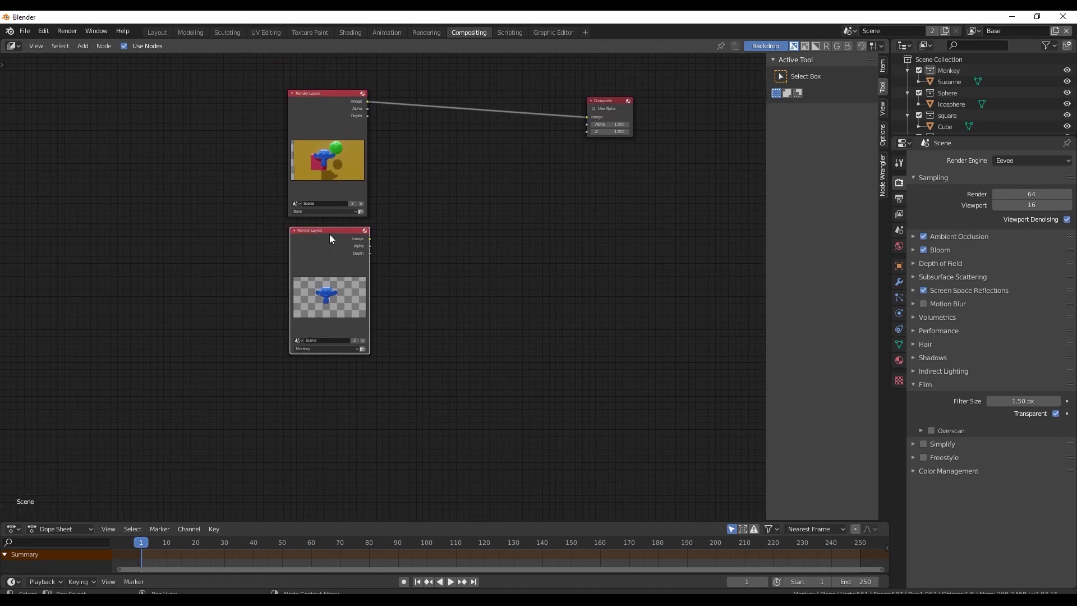
key(shift+d)
click(183, 357)
key(shift+d)
click(206, 422)
key(shift+d)
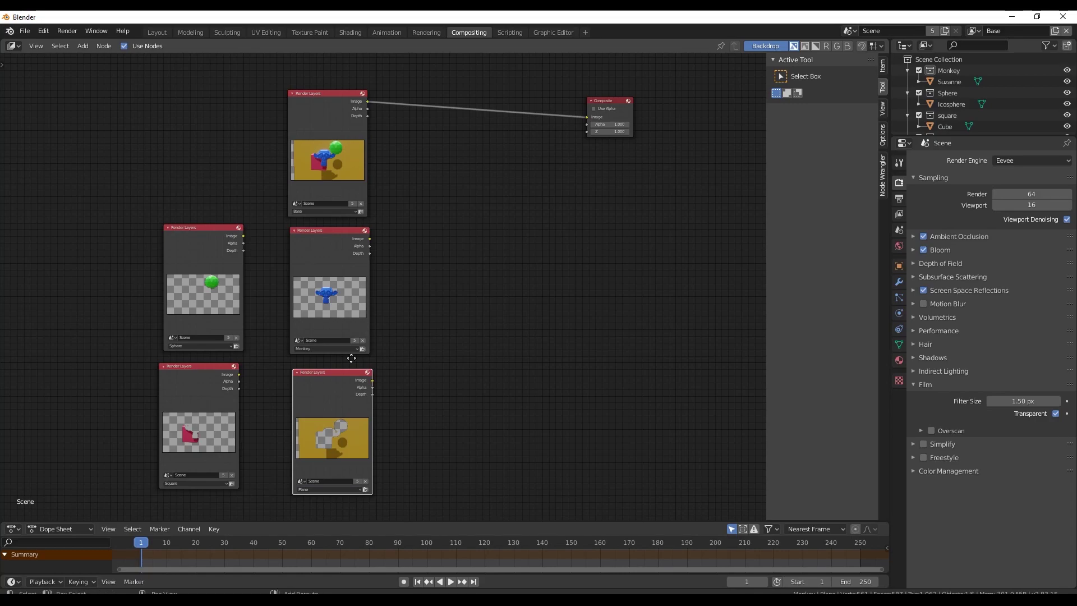
middle_drag(352, 358, 286, 340)
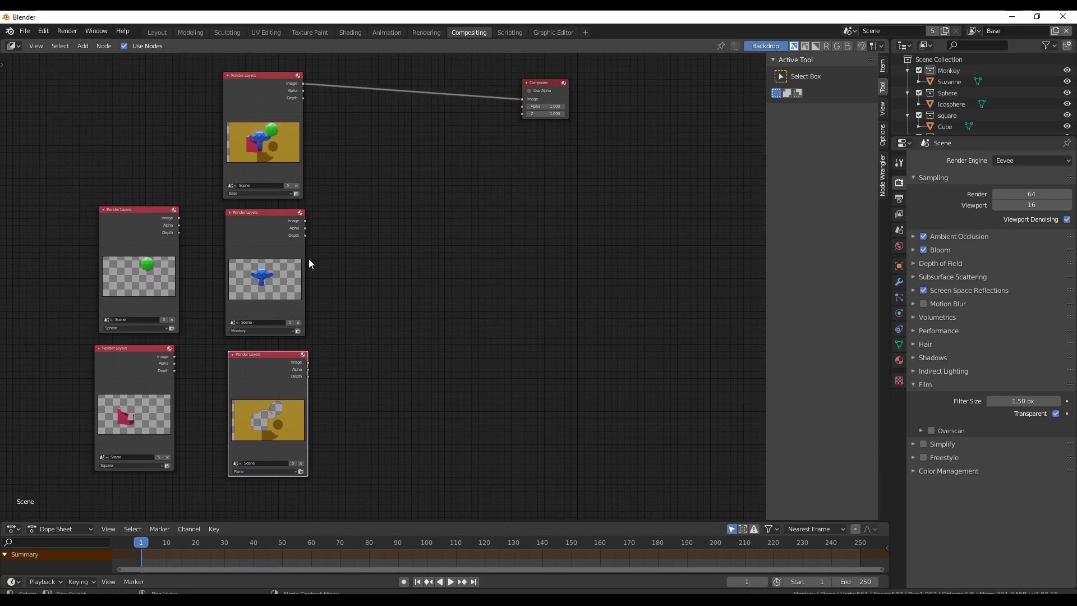
middle_drag(386, 231, 423, 226)
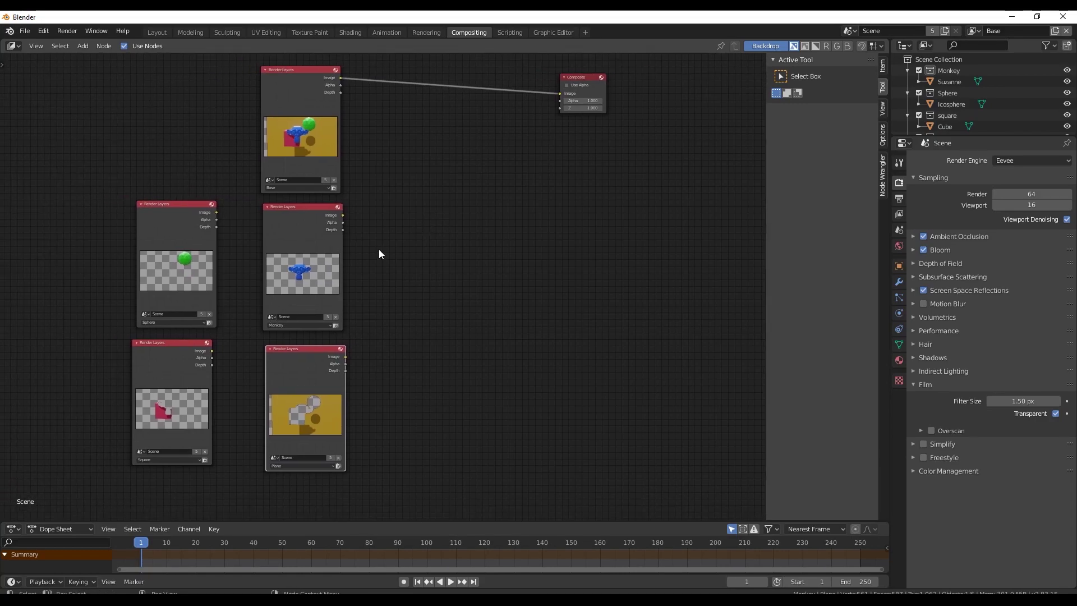
- Preview the Monkey, Sphere, Square, Plane and Base Render Layers nodes one by one in the backdrop through a Viewer node
ctrl+shift+click(295, 216)
ctrl+shift+click(191, 217)
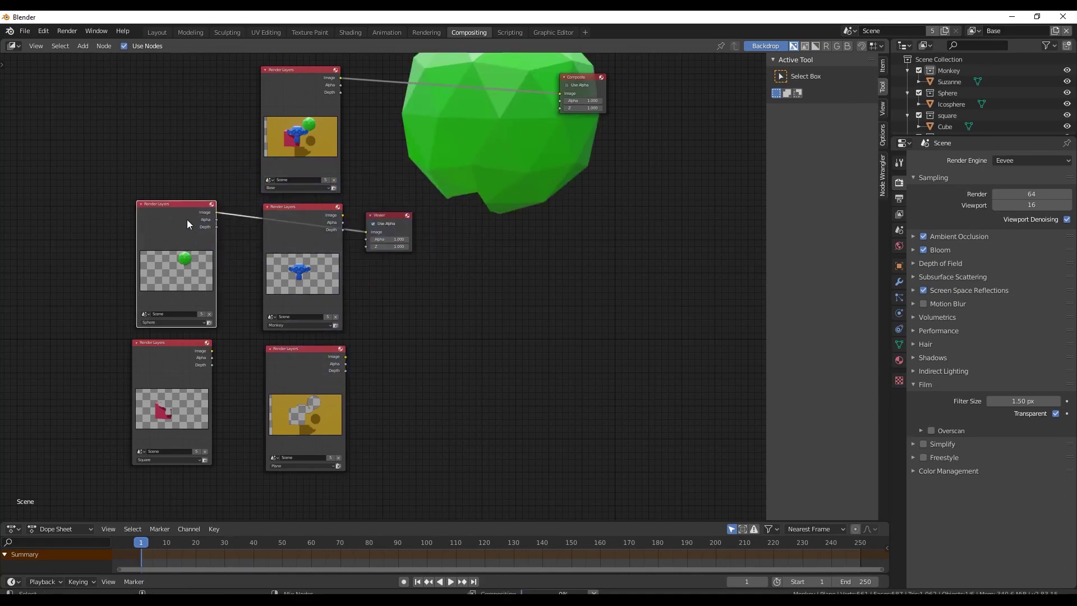
ctrl+shift+click(163, 355)
ctrl+shift+click(308, 366)
ctrl+shift+click(291, 92)
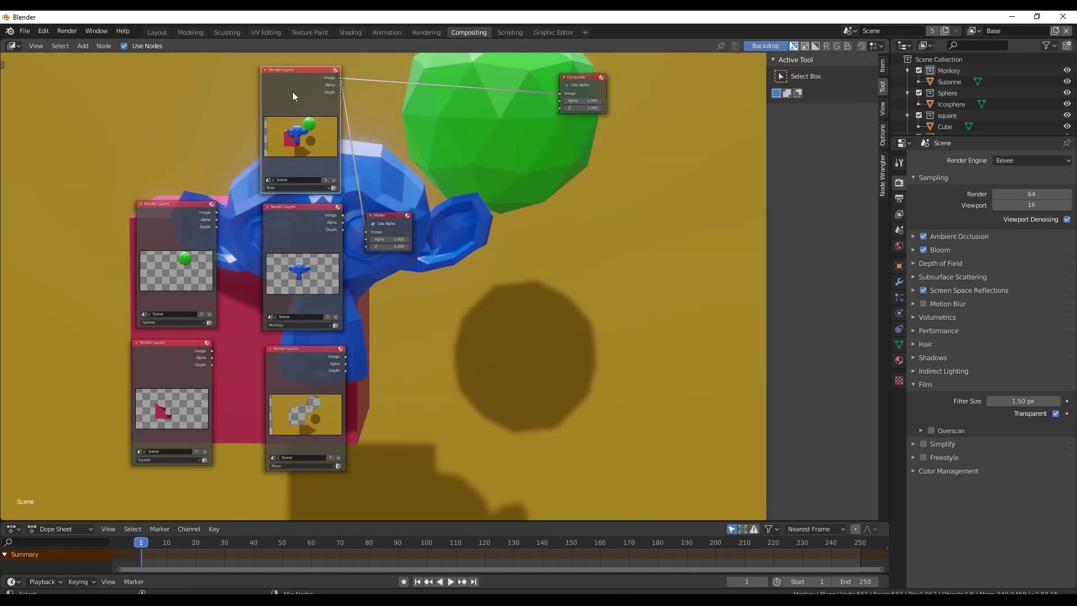
ctrl+shift+click(288, 224)
ctrl+shift+click(168, 231)
ctrl+shift+click(172, 388)
ctrl+shift+click(292, 389)
ctrl+shift+click(298, 219)
ctrl+shift+click(294, 136)
ctrl+shift+click(172, 251)
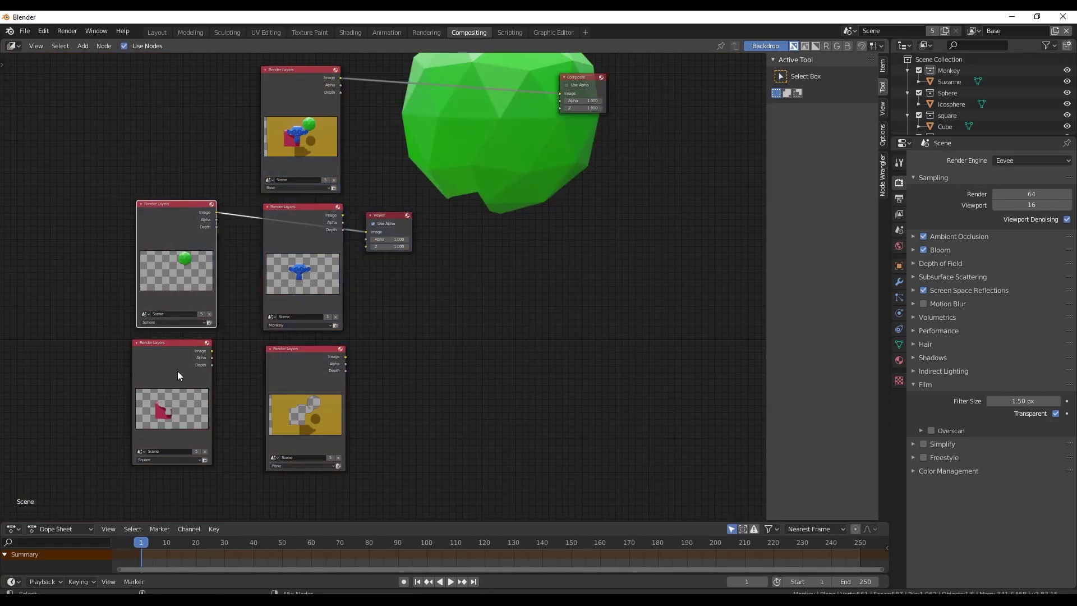
ctrl+shift+click(283, 102)
- Move the Viewer node away from the Render Layers nodes to a spot below the Composite node
middle_drag(282, 102, 369, 153)
drag(405, 269, 642, 241)
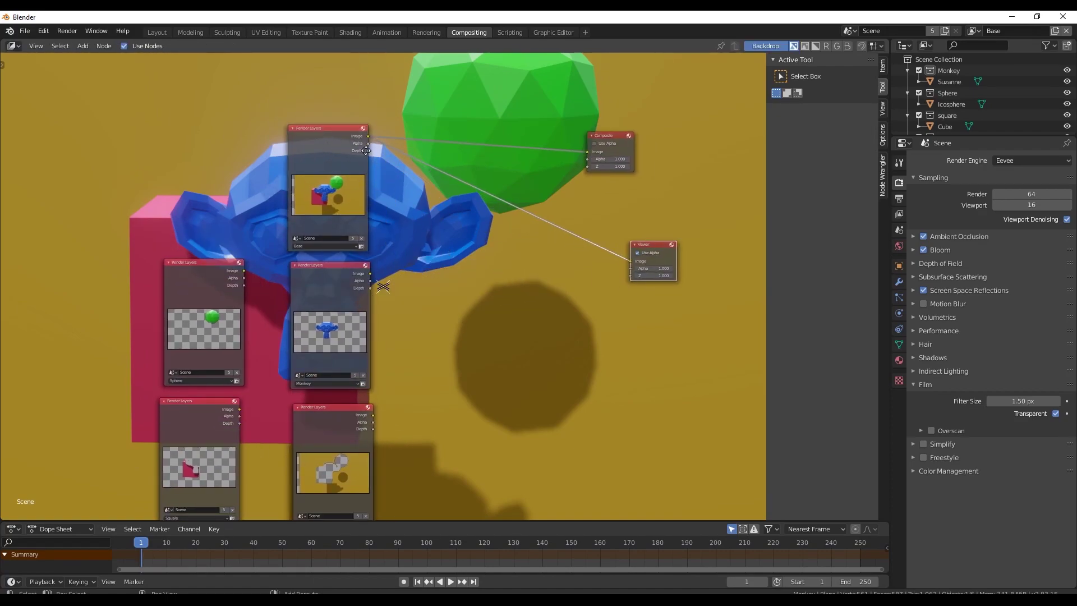
middle_drag(343, 140, 251, 140)
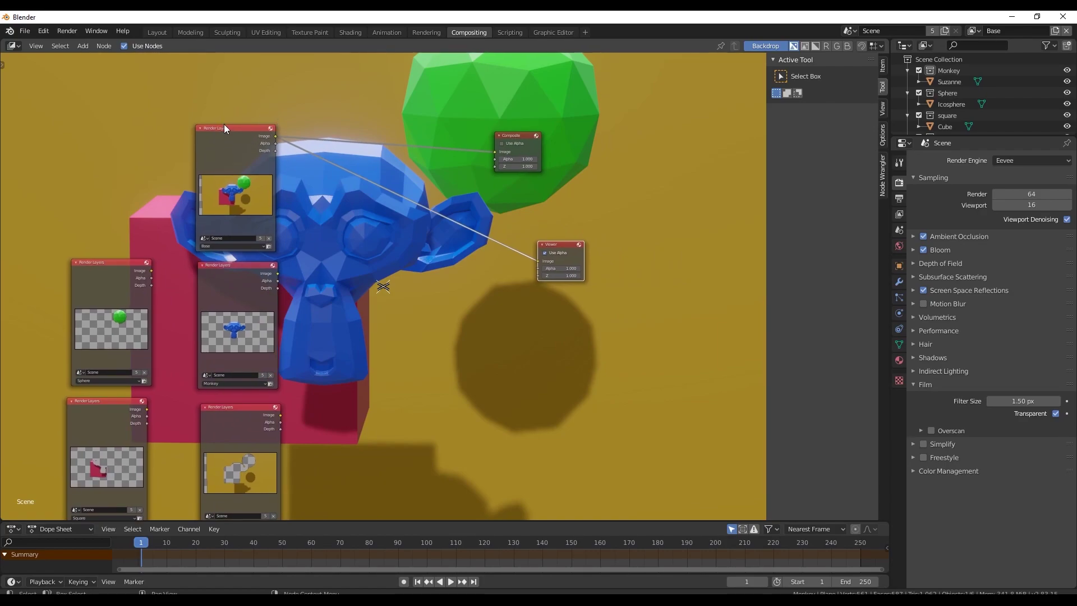
- Add an Alpha Over node and place it level with the Monkey Render Layers node, below the Composite node
middle_drag(436, 153, 433, 151)
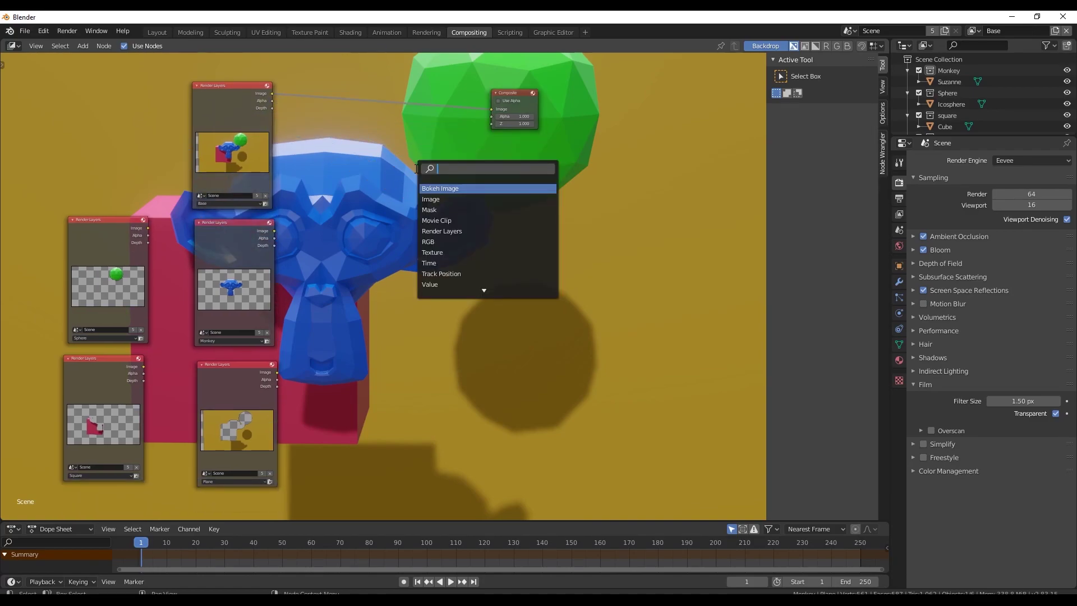
text(alph)
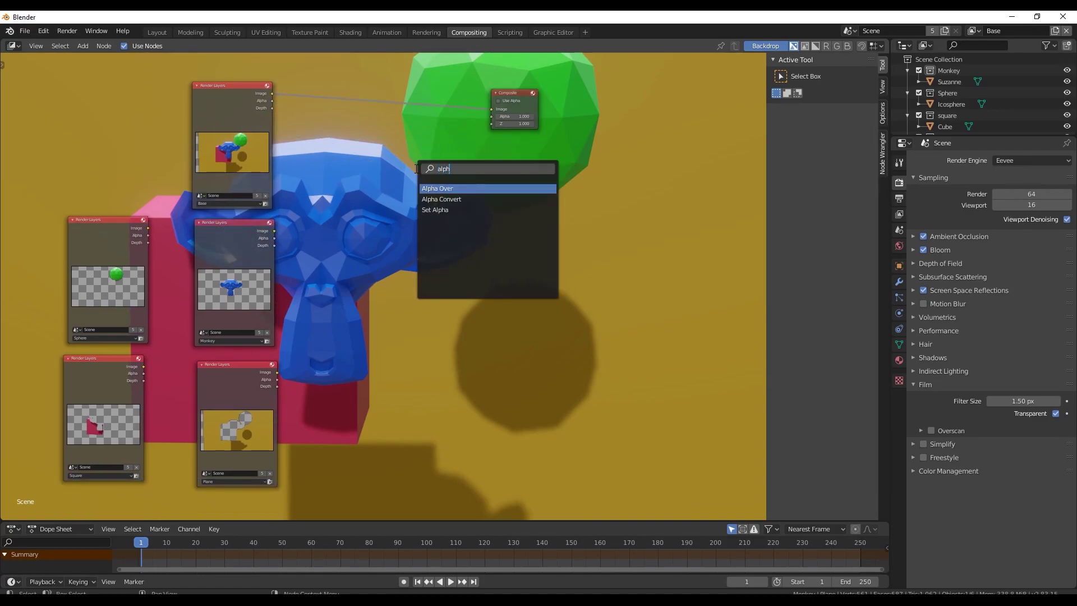
click(443, 188)
click(444, 257)
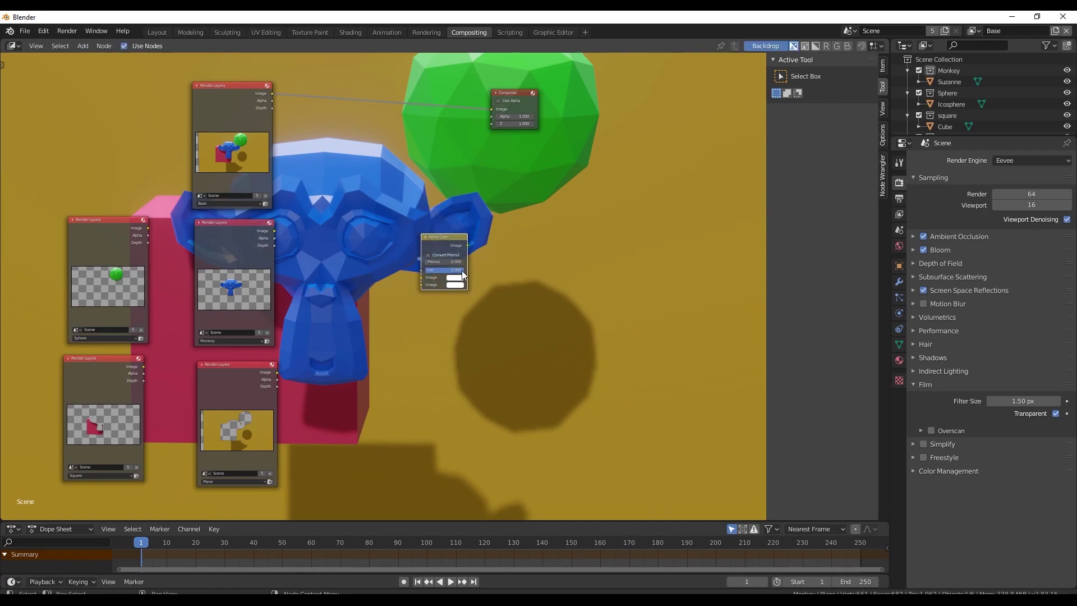
drag(313, 264, 27, 396)
drag(432, 236, 430, 224)
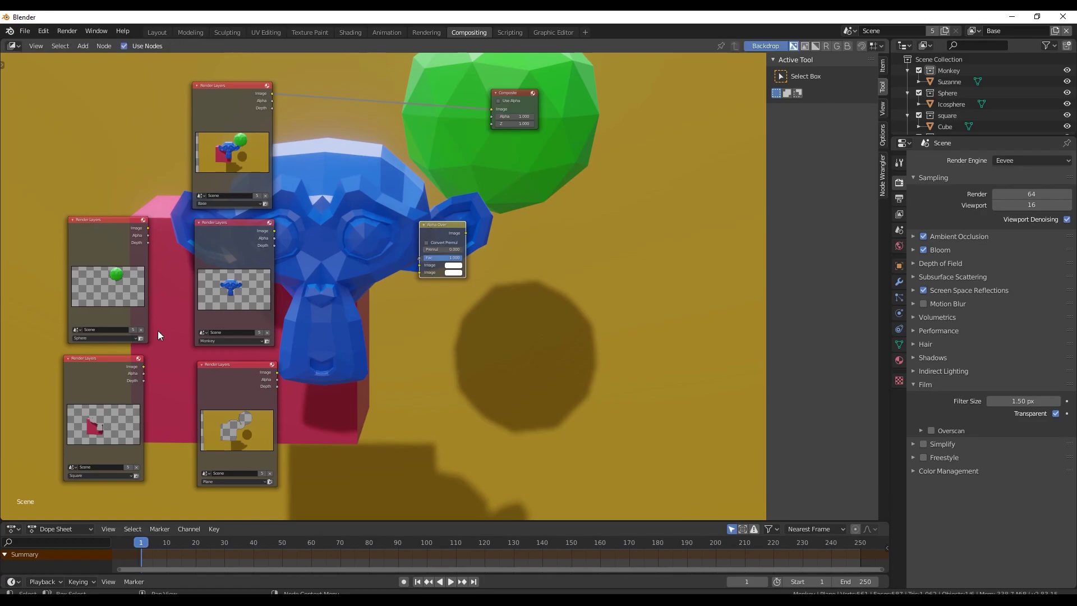
- Duplicate the Alpha Over node three times and stack the copies in a column below it
mouse_move(35, 277)
mouse_down()
mouse_move(94, 329)
mouse_move(289, 416)
mouse_up()
key(shift+d)
click(433, 307)
key(shift+d)
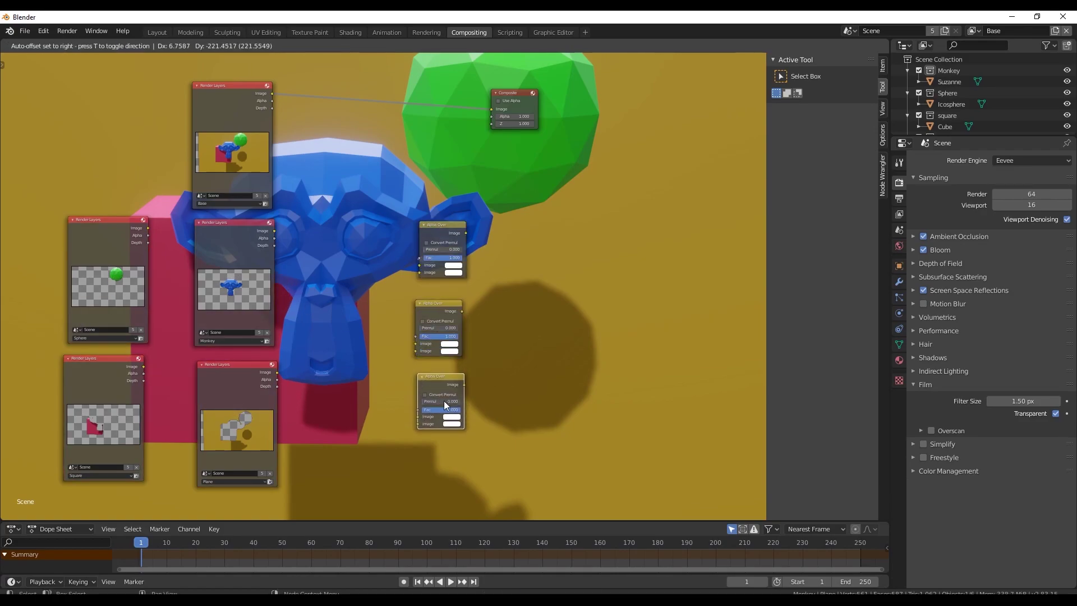
click(448, 475)
shift+scroll(342, 301, down, 3)
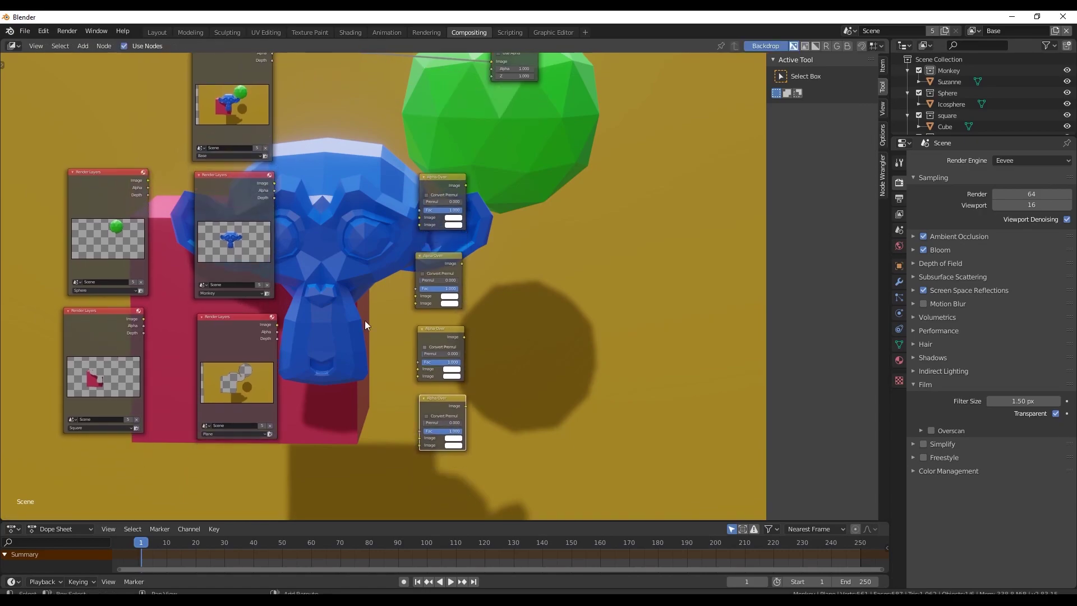
- Connect the Alpha outputs of Monkey, Sphere, Plane and Square to the lower Image inputs of the four Alpha Over nodes, in that order
scroll(341, 302, up, 4)
middle_drag(272, 209, 351, 195)
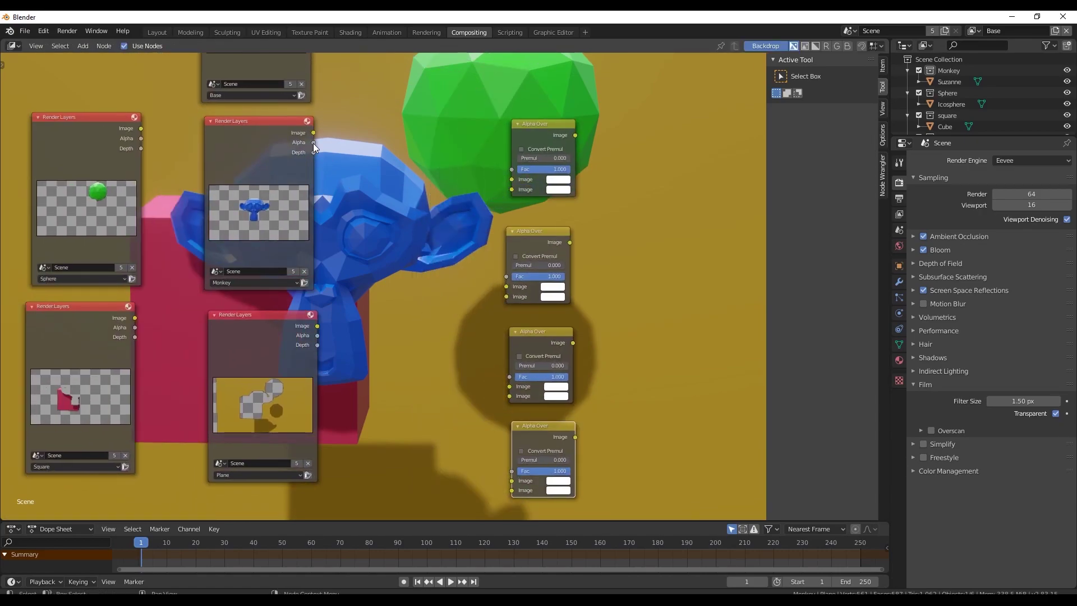
drag(313, 143, 265, 133)
drag(332, 126, 514, 189)
drag(514, 189, 514, 189)
drag(106, 112, 445, 258)
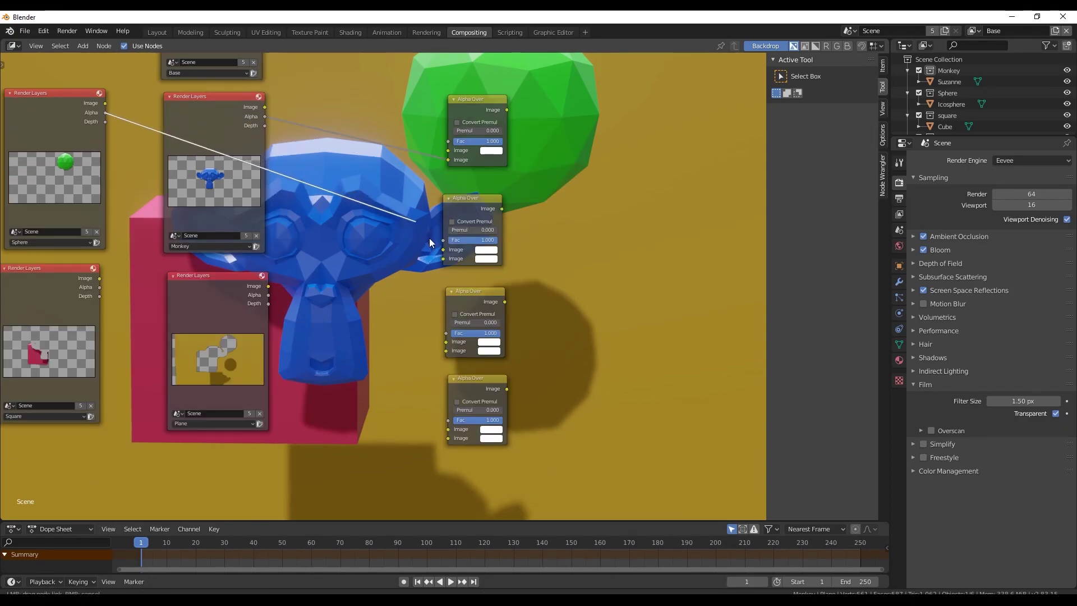
drag(268, 295, 446, 351)
drag(100, 287, 448, 438)
- Preview each Alpha Over node in the backdrop to inspect the black-and-white mask of every object
middle_drag(590, 271, 478, 319)
scroll(456, 235, down, 5)
middle_drag(441, 229, 433, 259)
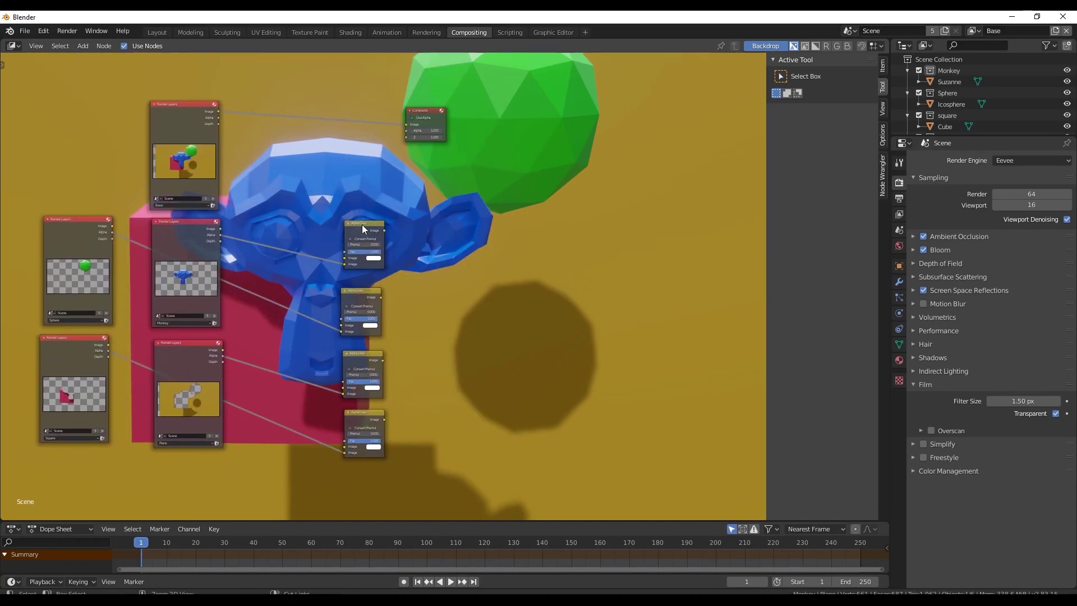
ctrl+shift+click(362, 225)
ctrl+shift+click(352, 292)
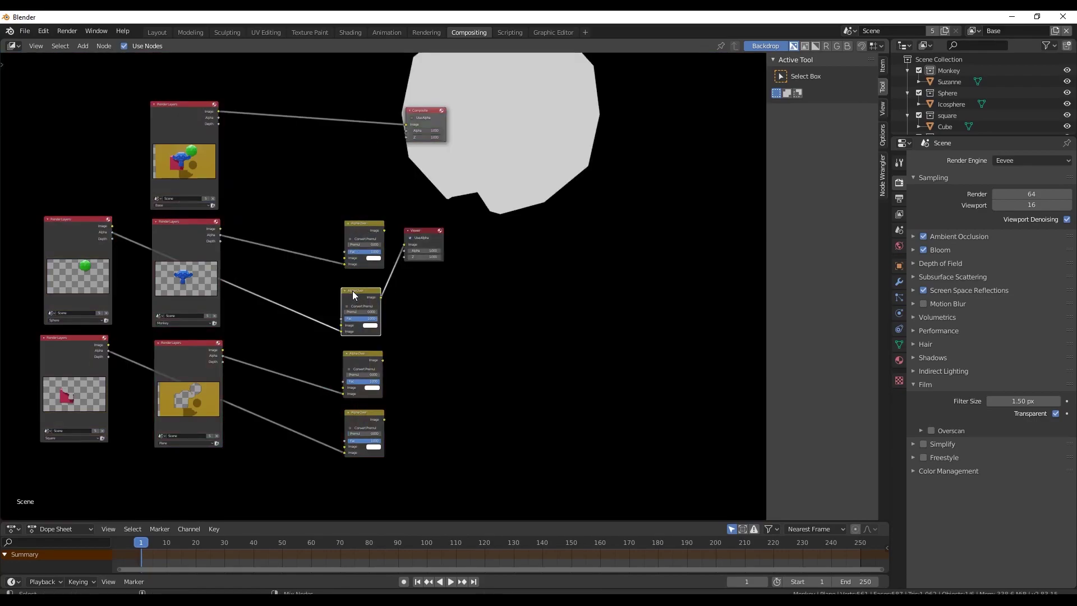
ctrl+shift+click(366, 354)
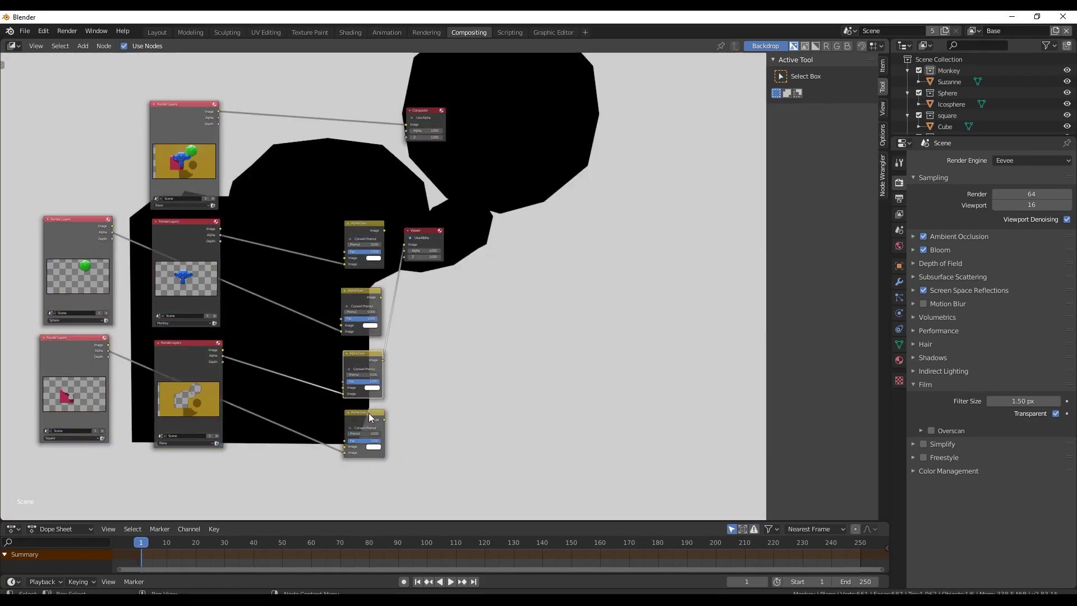
ctrl+shift+click(369, 413)
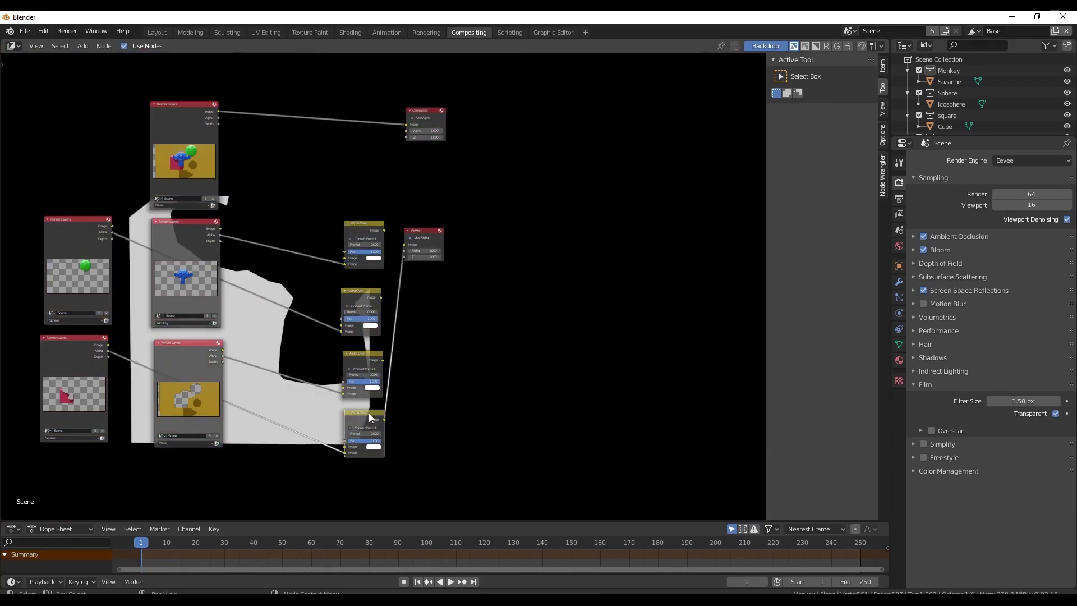
ctrl+shift+click(362, 352)
ctrl+shift+click(358, 292)
ctrl+shift+click(353, 223)
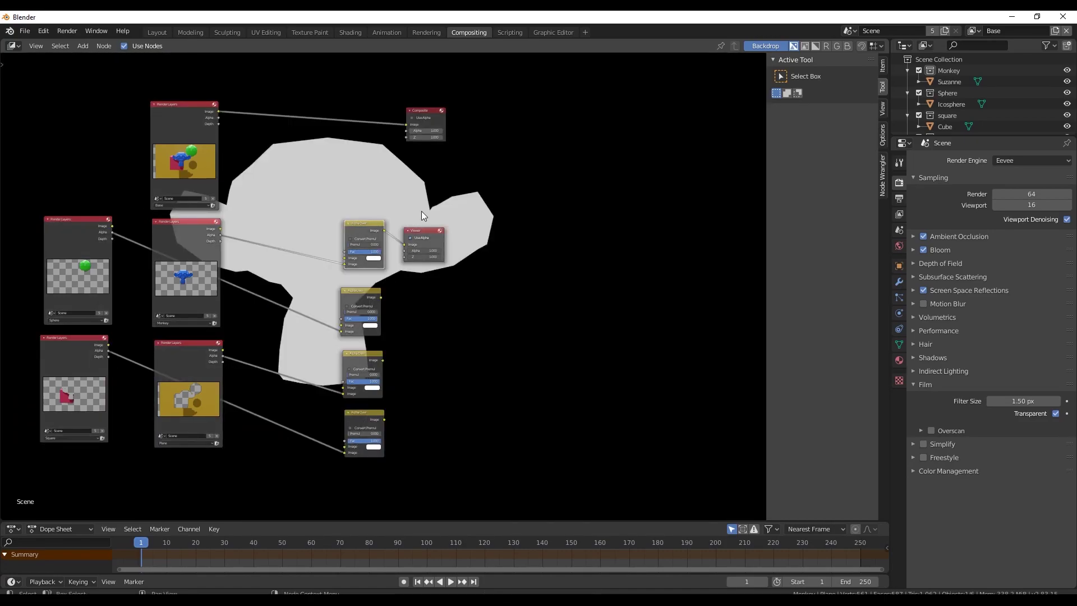
- Delete the Viewer node and add a File Output node beside the topmost Alpha Over node
click(424, 230)
key(x)
scroll(447, 218, up, 3)
key(shift+a)
key(Caps_Lock)
click(544, 215)
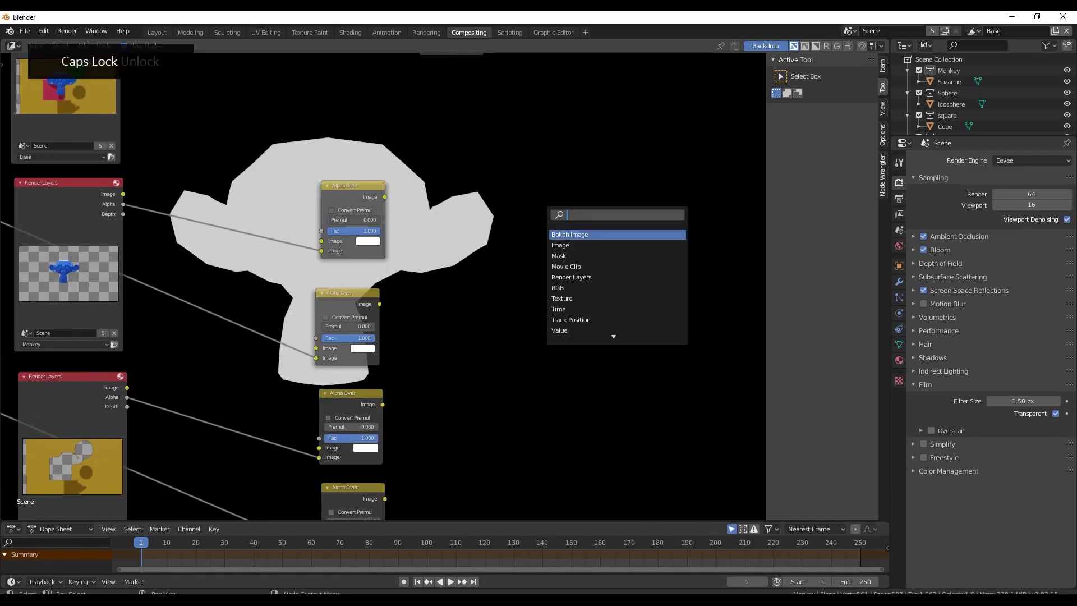
text(file)
key(Return)
click(534, 187)
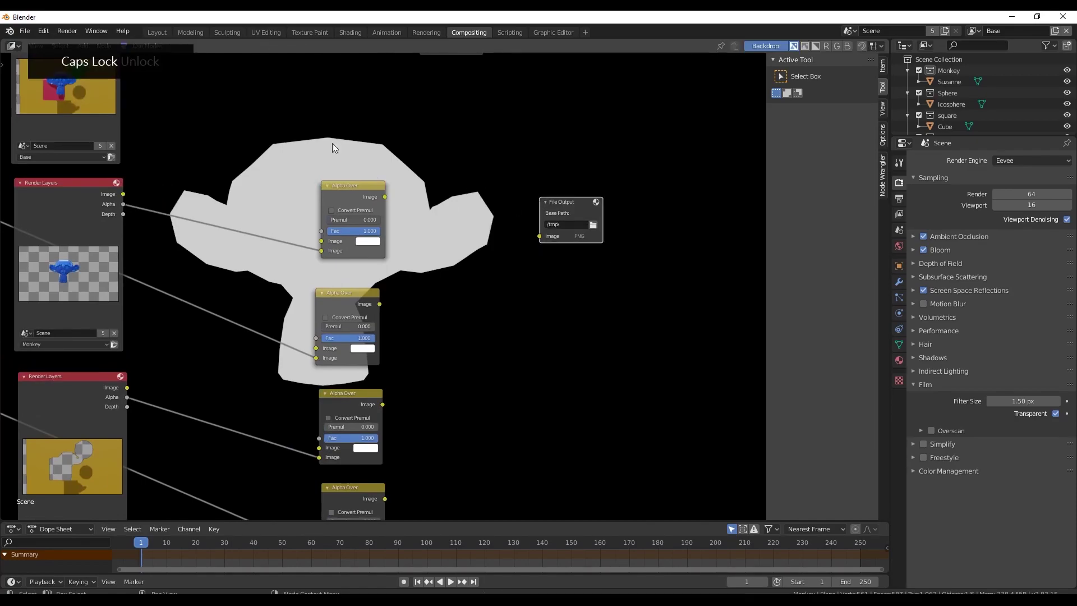
- Connect the topmost Alpha Over node to the File Output node and duplicate the File Output node for the other masks
middle_drag(446, 187, 395, 137)
drag(333, 147, 487, 186)
click(534, 154)
key(shift+d)
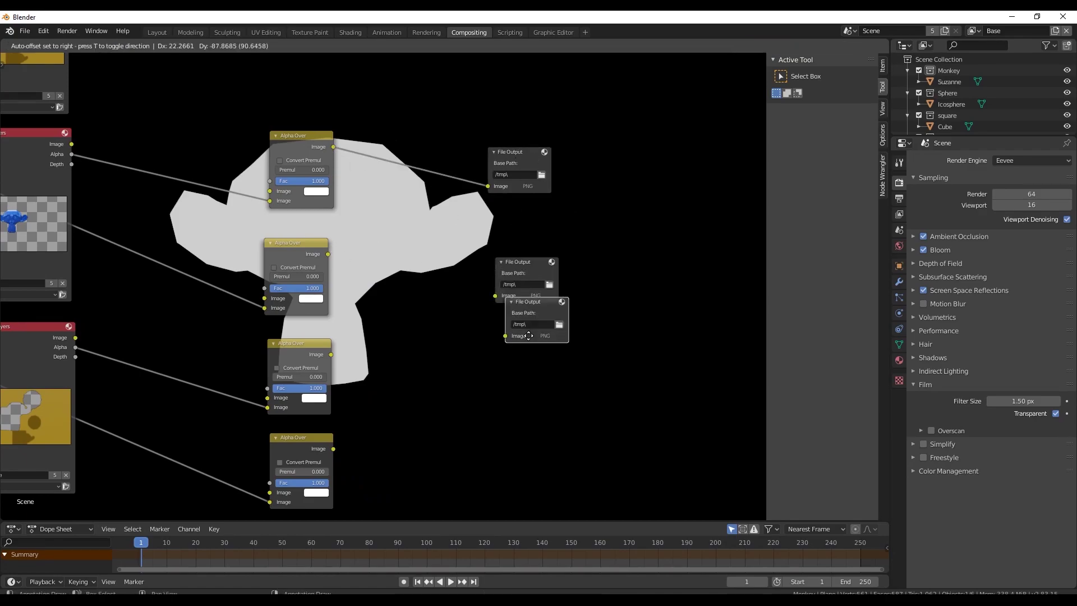
click(524, 516)
- Connect the remaining Alpha Over nodes and the Base Render Layers node to their own File Output nodes
drag(333, 449, 509, 457)
drag(331, 355, 498, 387)
scroll(436, 144, down, 2)
middle_drag(418, 94, 435, 144)
drag(123, 88, 503, 187)
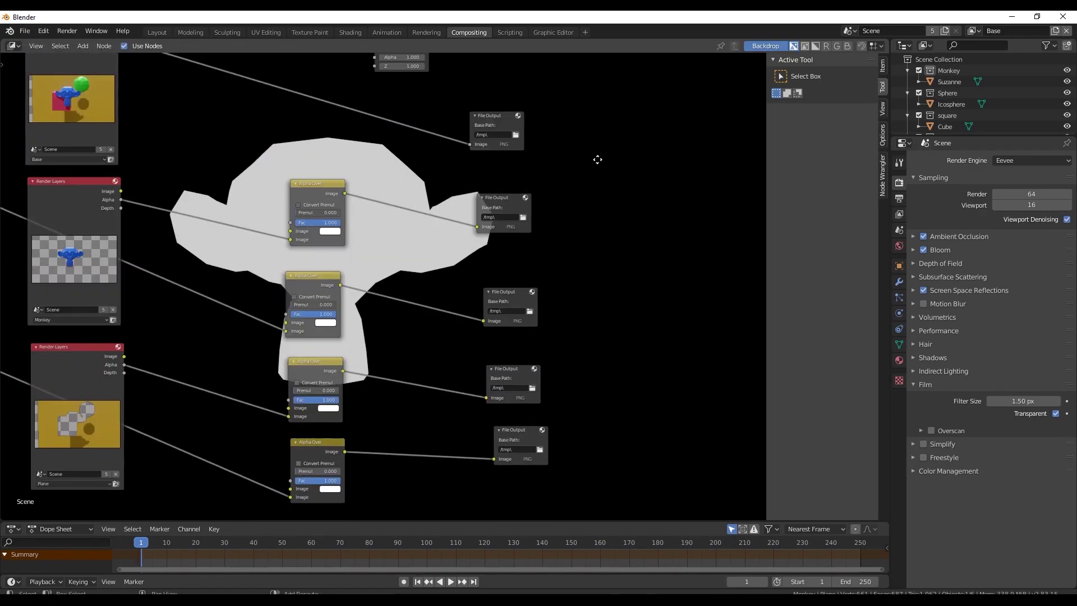
middle_drag(599, 160, 603, 162)
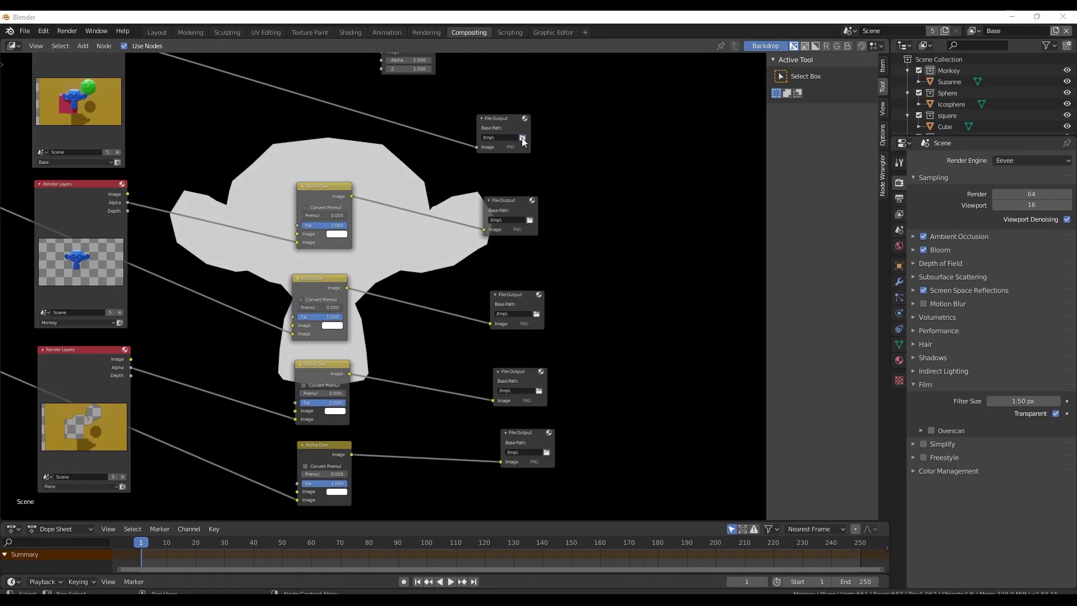
- Set the base path of the Base layer's File Output node to the C:\tmp\Render Passes\ folder
click(522, 139)
click(214, 112)
double_click(215, 111)
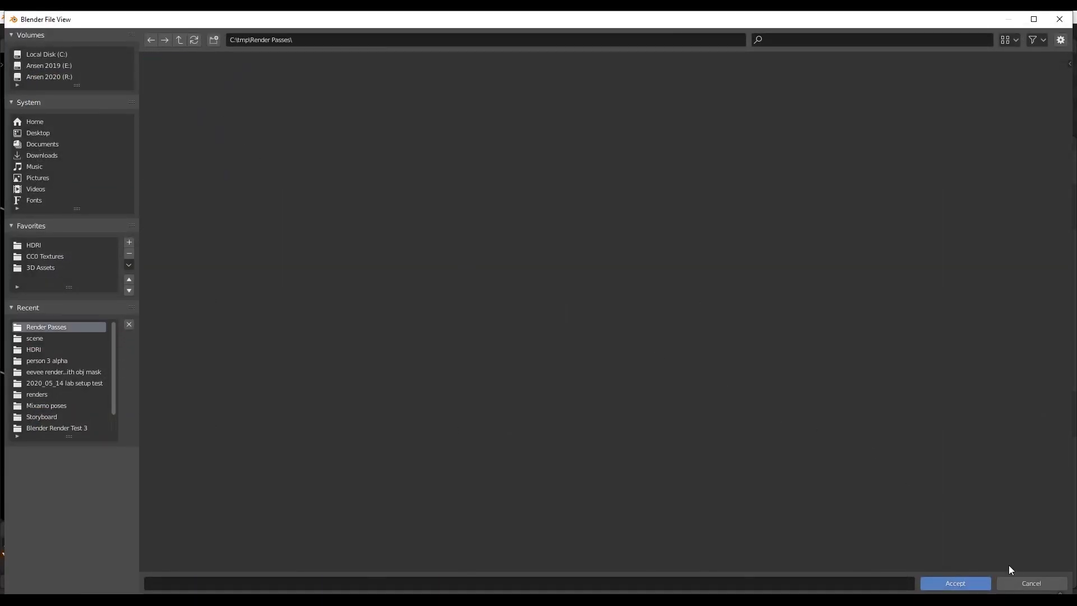
click(358, 581)
text(COMBIN)
key(Caps_Lock)
key(BackSpace)
key(BackSpace)
key(BackSpace)
key(BackSpace)
key(BackSpace)
key(BackSpace)
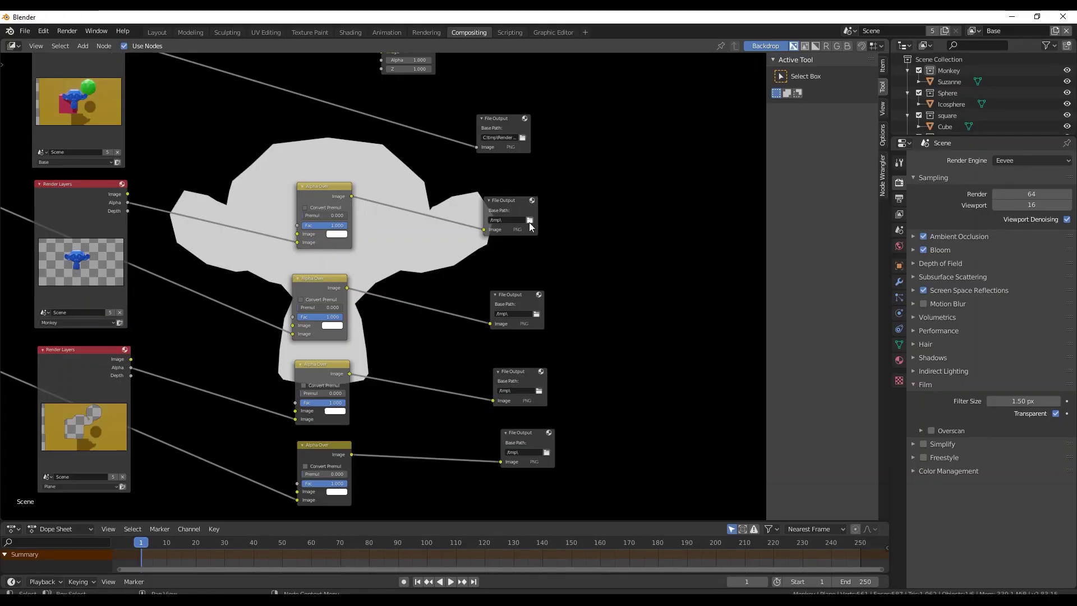
- Set the Monkey mask's File Output path to "monkey alpha" in C:\tmp\Render Passes\
click(530, 222)
click(243, 582)
text(monkey alpha)
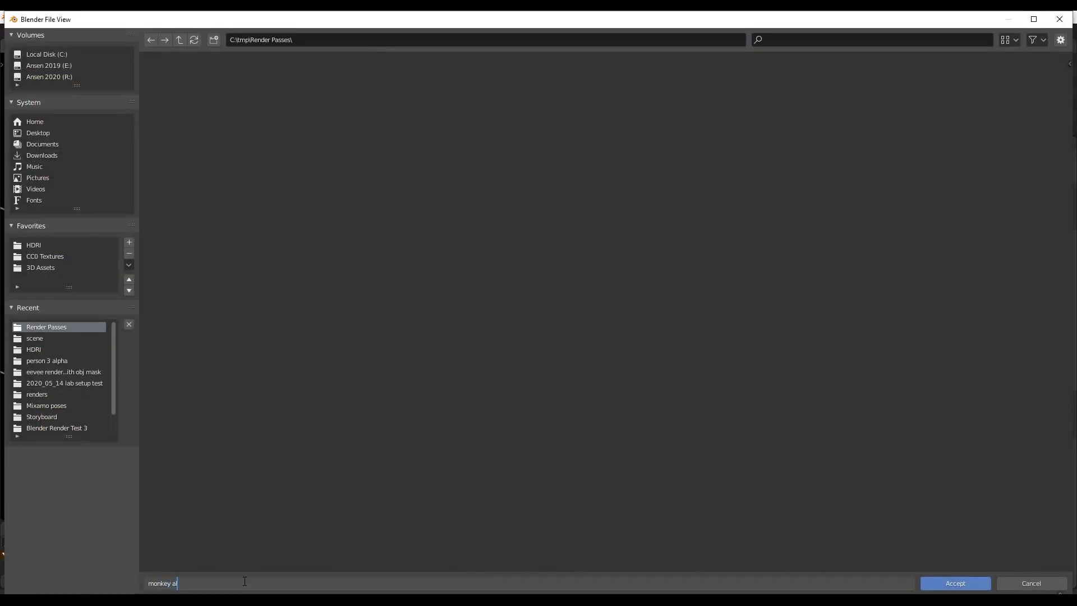
key(Return)
key(Return)
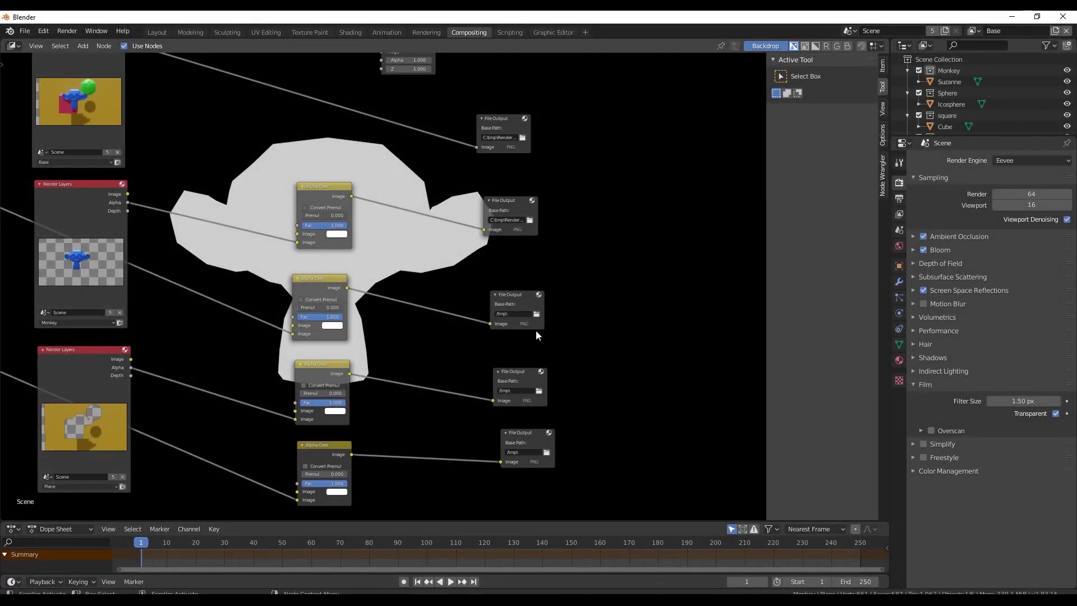
- Set the remaining masks' File Output paths to "sphere alpha", "square alpha" and "plane alpha" in C:\tmp\Render Passes\
click(538, 316)
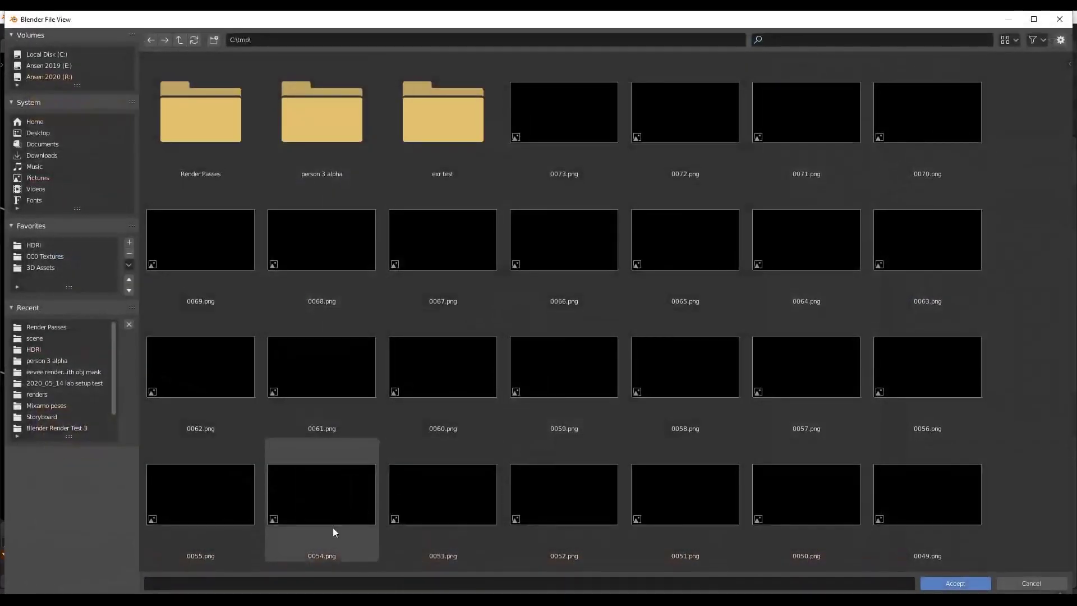
double_click(198, 131)
drag(166, 22, 736, 228)
double_click(737, 232)
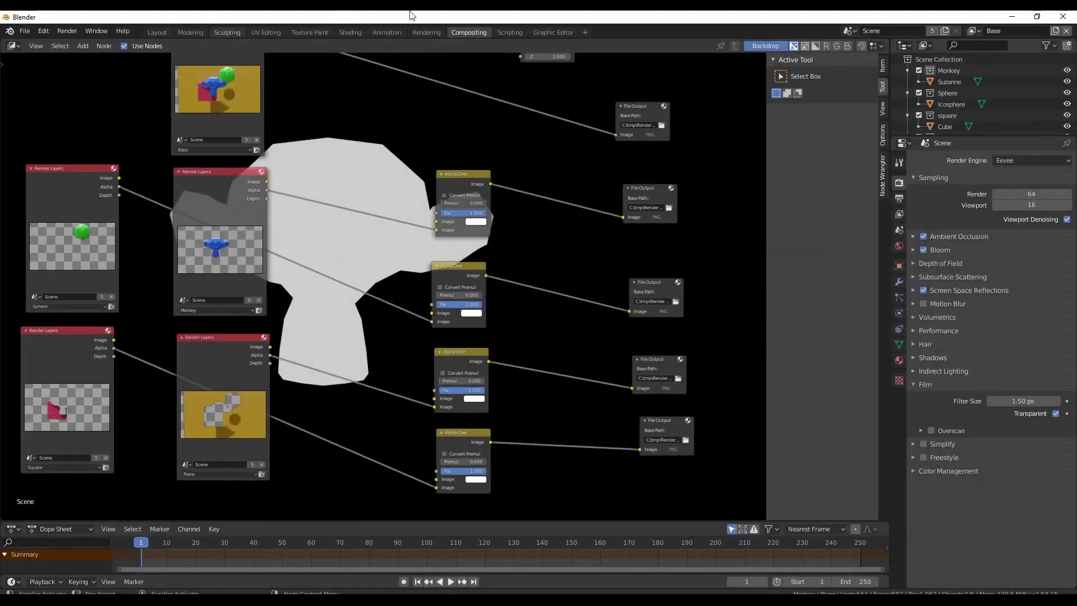
- Review the node connections from the Render Layers through the Alpha Over nodes to the File Output nodes
scroll(604, 182, down, 3)
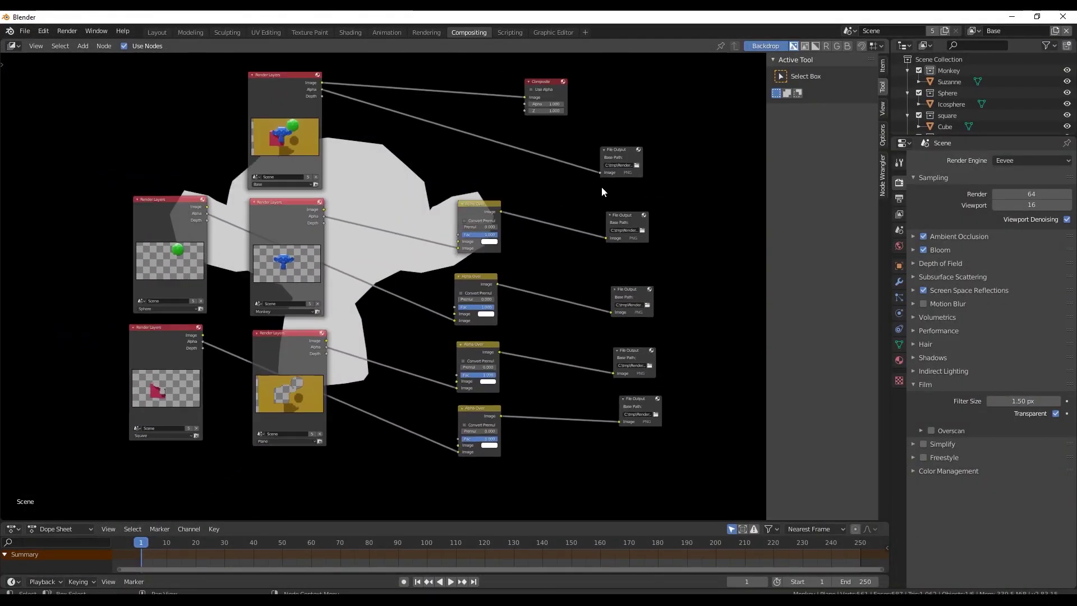
middle_drag(567, 163, 574, 170)
scroll(590, 167, up, 2)
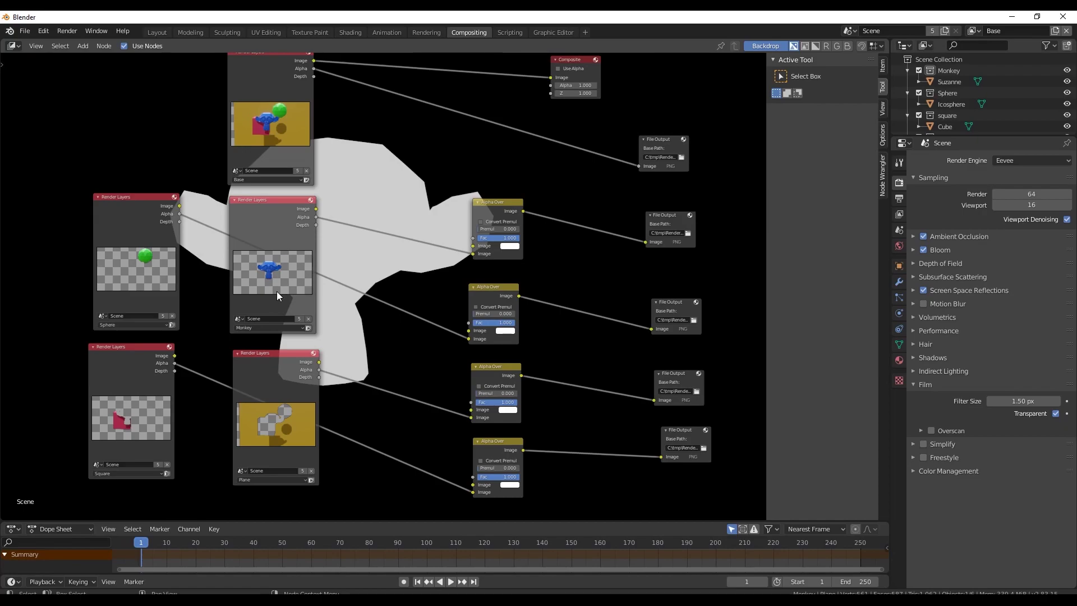
middle_drag(393, 255, 384, 250)
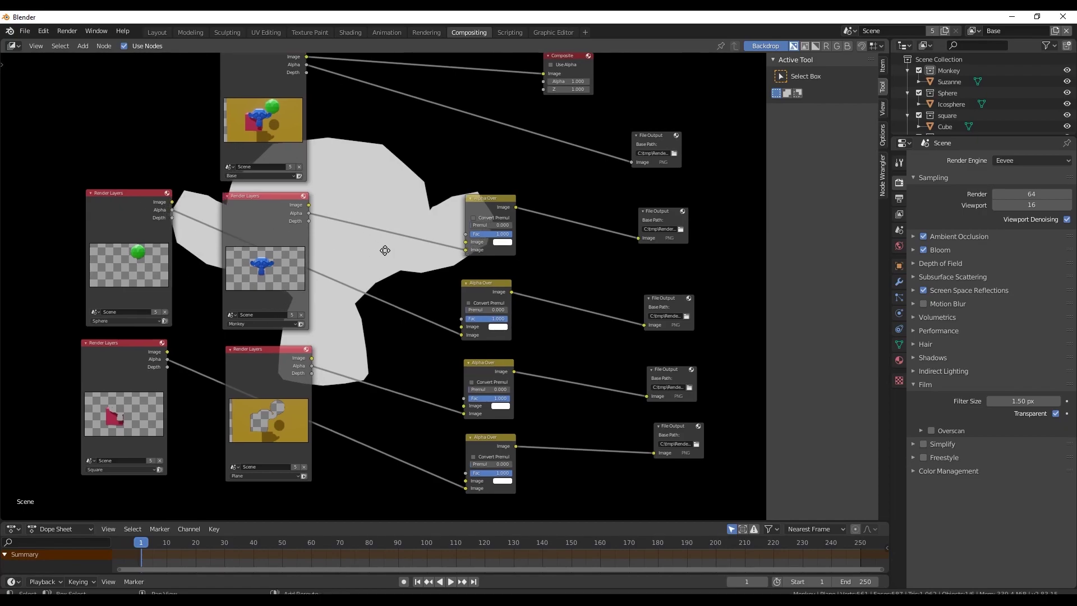
middle_drag(563, 207, 603, 200)
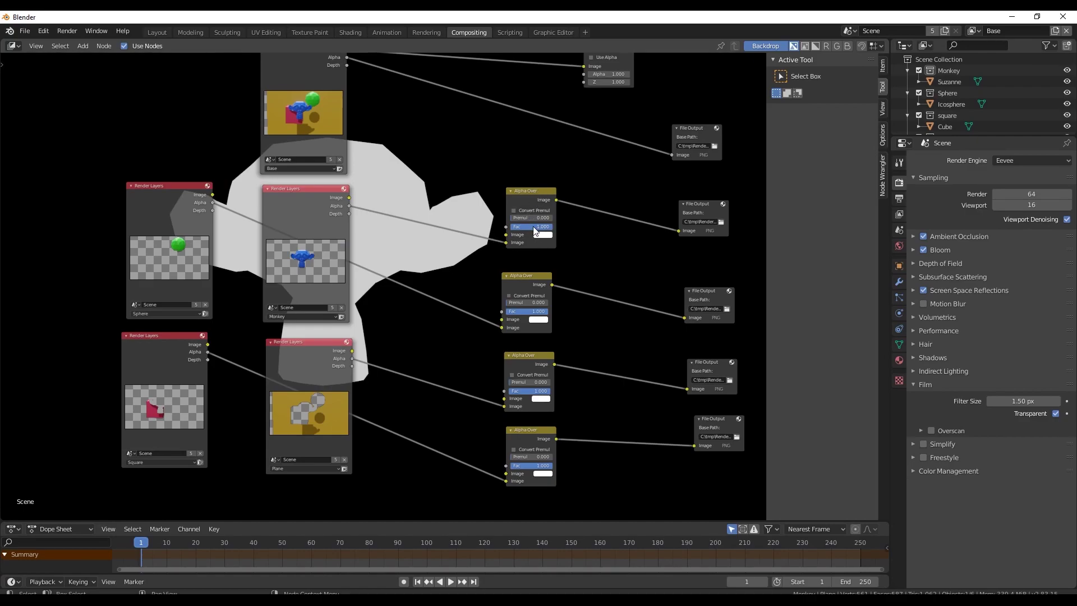
middle_drag(538, 227, 396, 221)
middle_drag(587, 196, 555, 217)
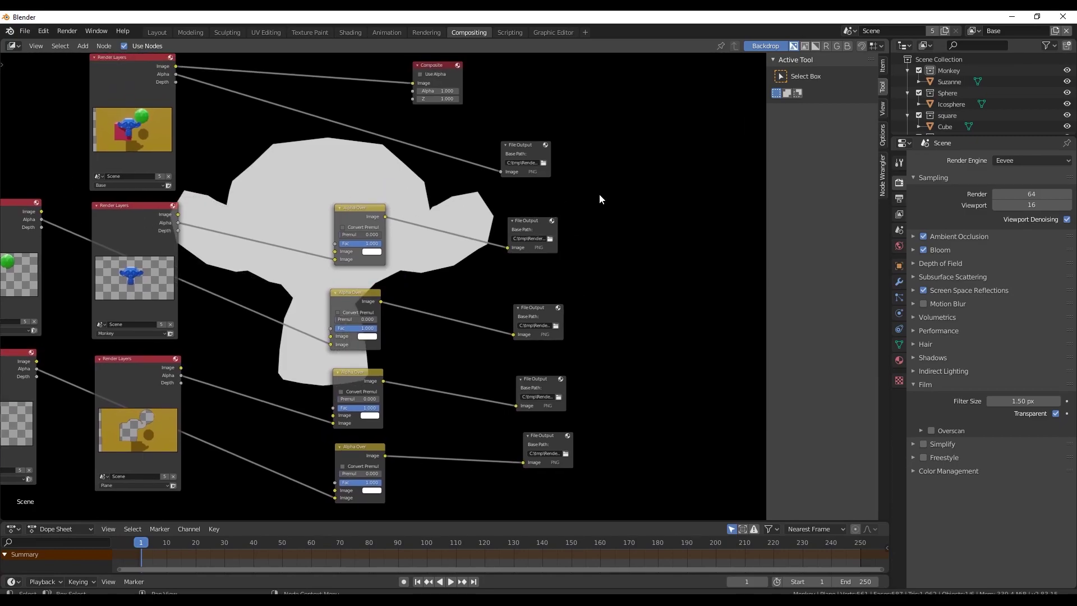
- Reconnect the Base layer's File Output node to the Image output instead of Alpha, and move the Composite node farther from the Render Layers
middle_drag(601, 197, 637, 273)
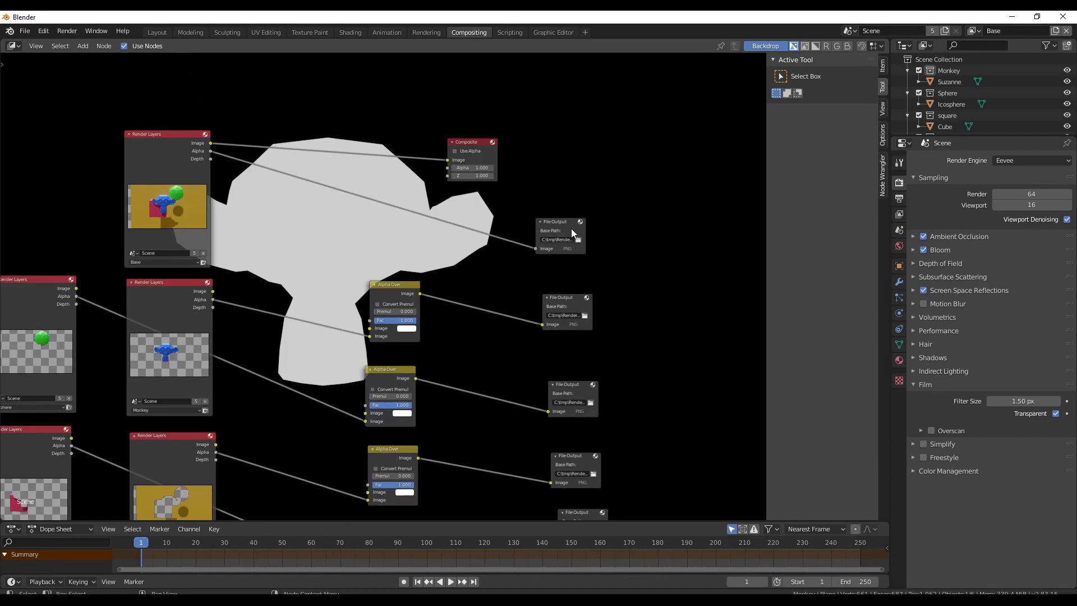
drag(477, 142, 535, 127)
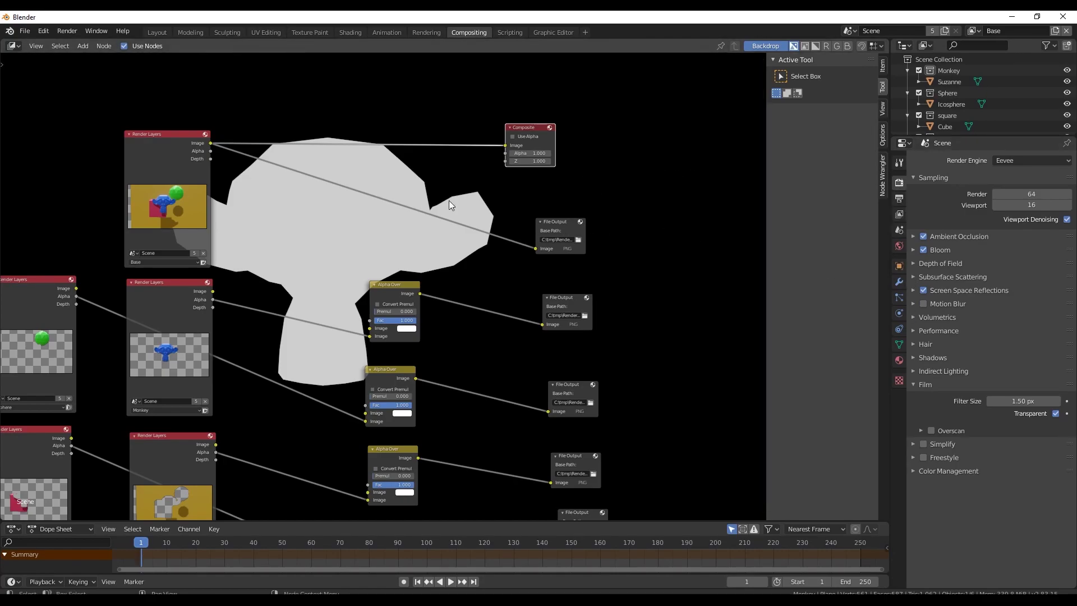
key(Home)
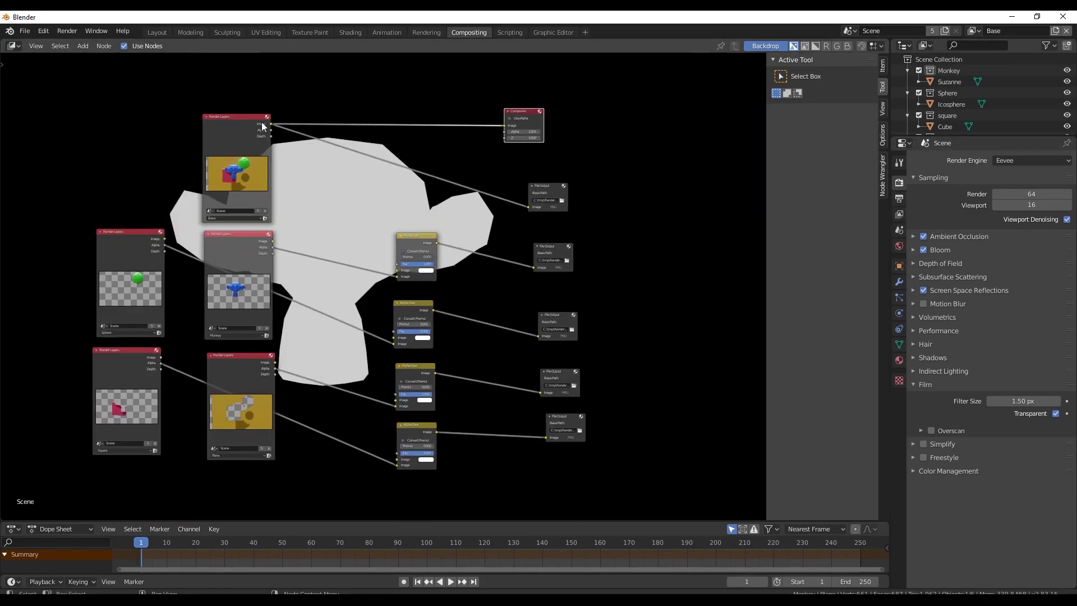
- Render the current frame to write out the passes, and close the render window
click(73, 31)
click(79, 48)
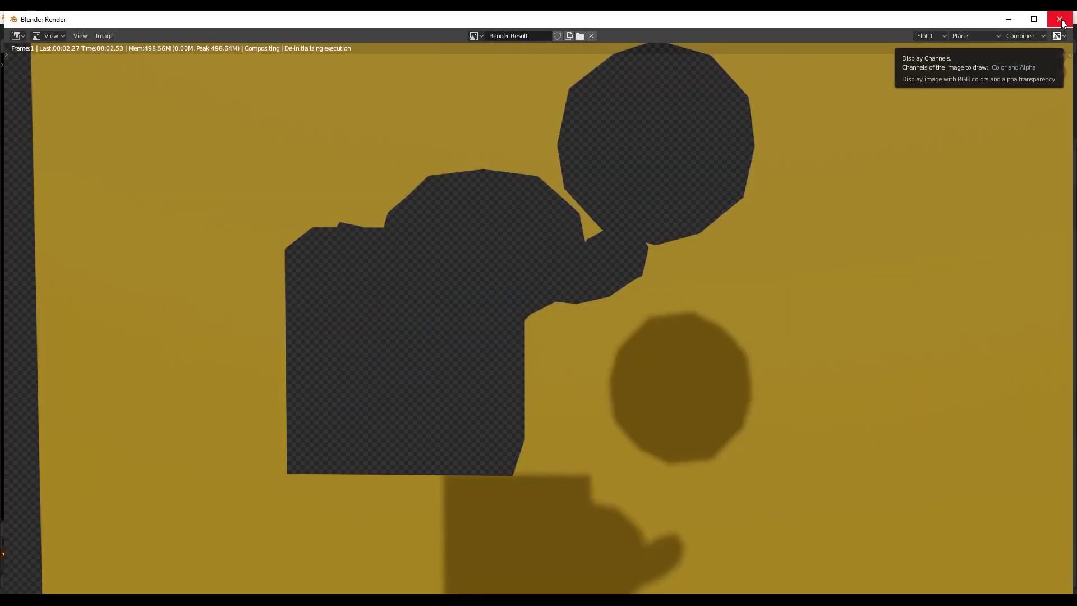
click(1060, 19)
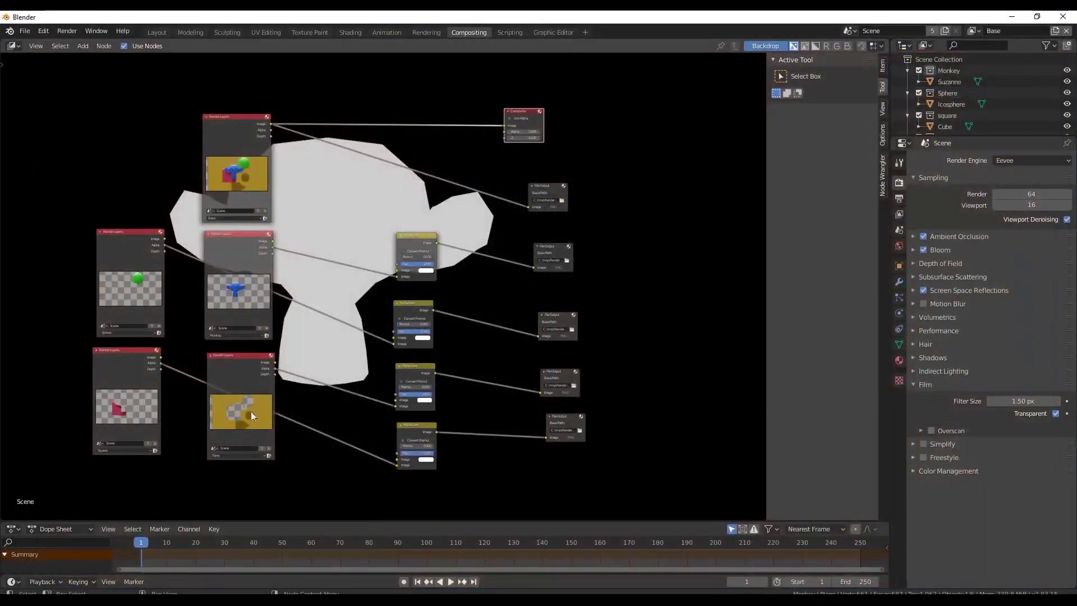
- Switch to File Explorer, open the Render Passes folder and view the rendered image in the "combined" folder
mouse_move(101, 600)
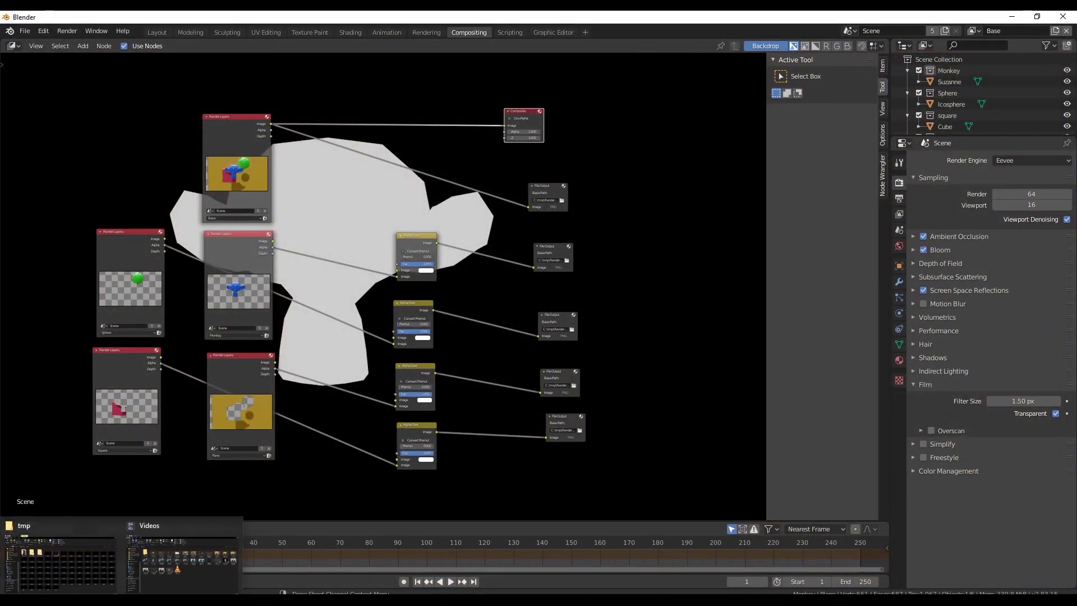
click(69, 574)
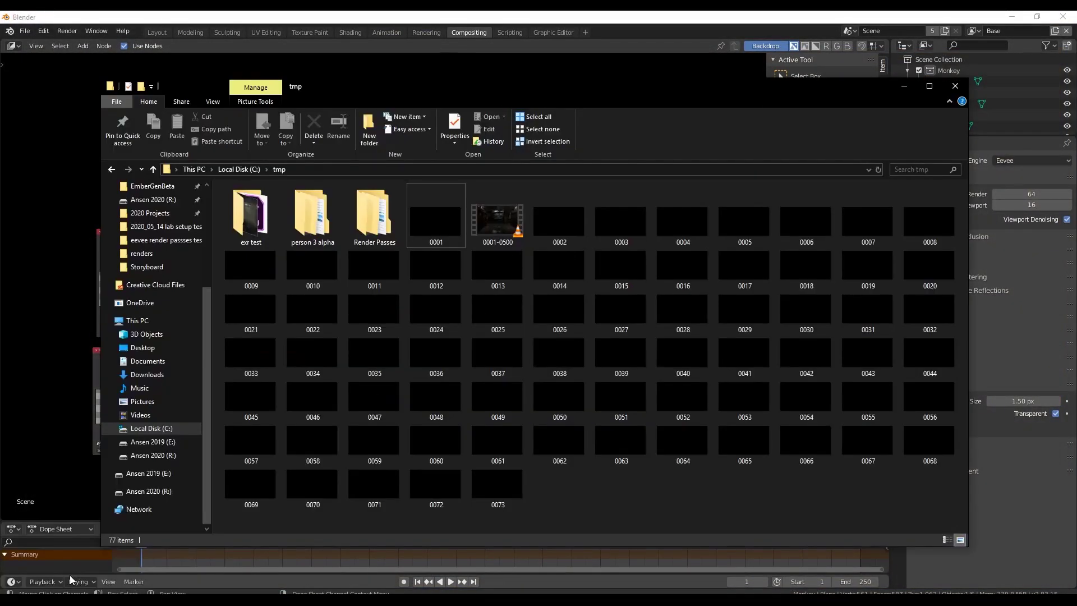
double_click(373, 220)
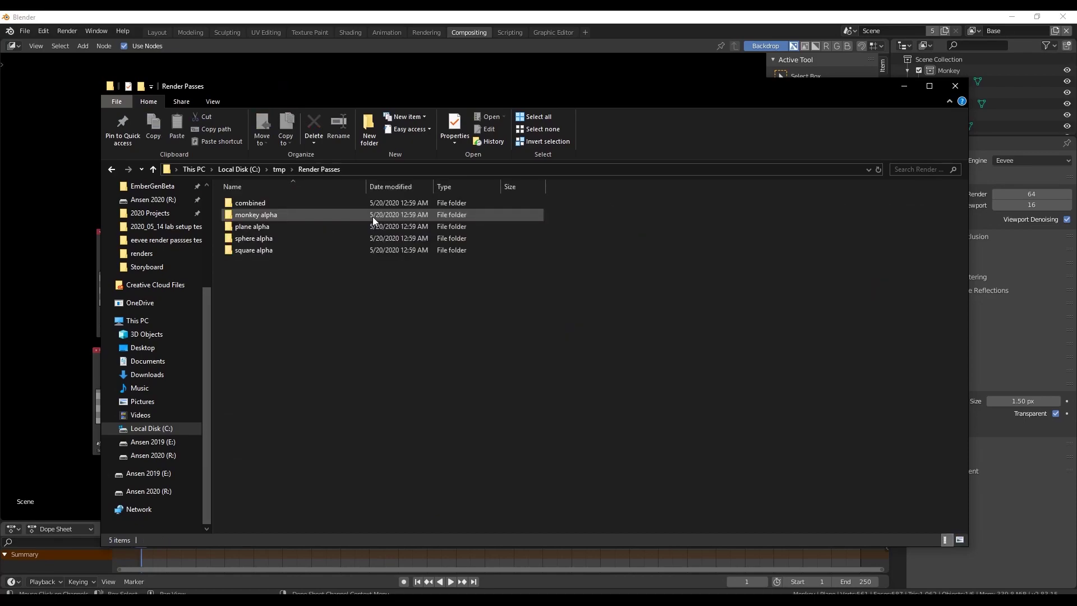
double_click(269, 203)
click(262, 216)
double_click(262, 216)
click(888, 54)
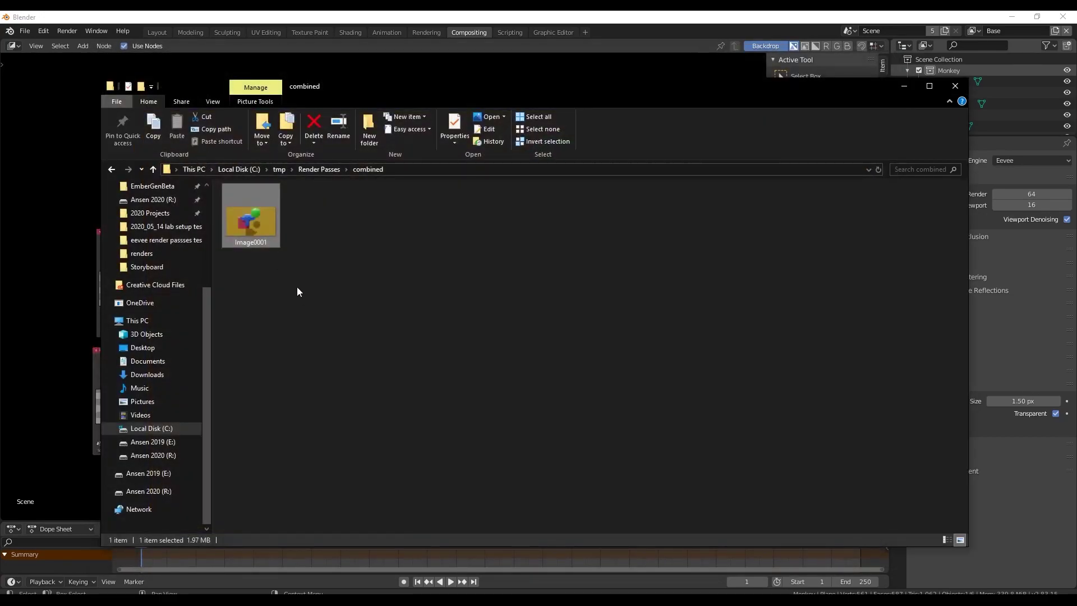
- View the mask image in the "monkey alpha" folder and close the image viewer
click(153, 169)
double_click(261, 215)
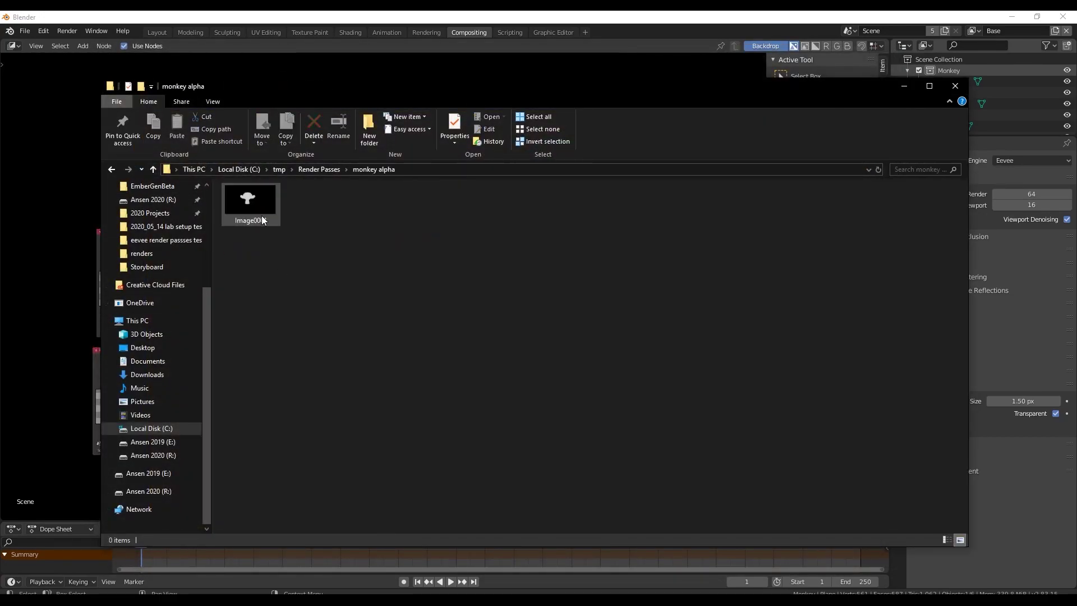
double_click(251, 204)
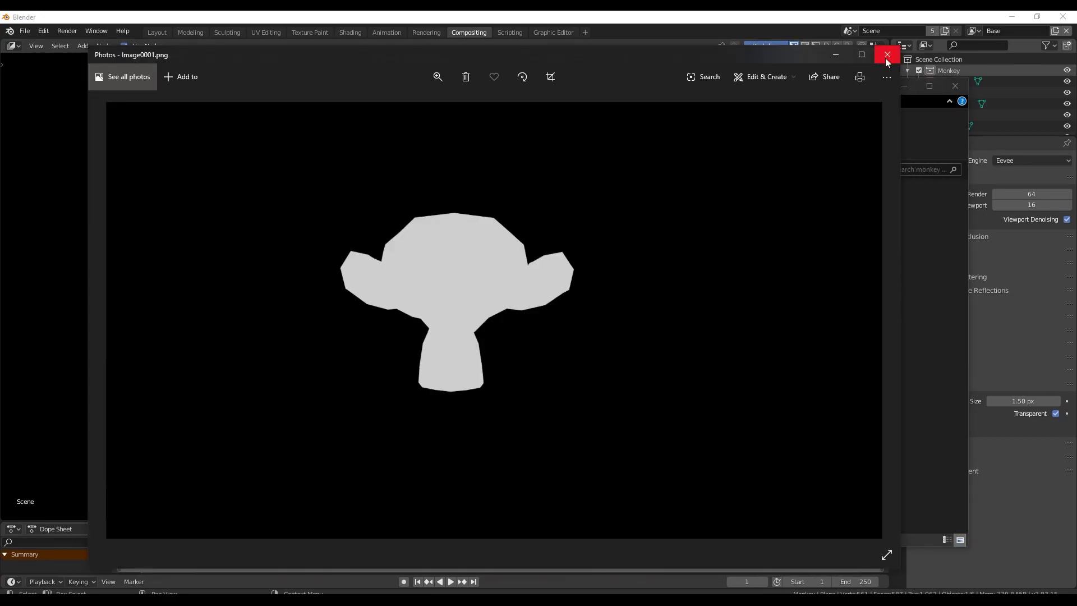
click(888, 55)
- Check the exported mask images in the "plane alpha" and "sphere alpha" folders
click(153, 170)
double_click(251, 229)
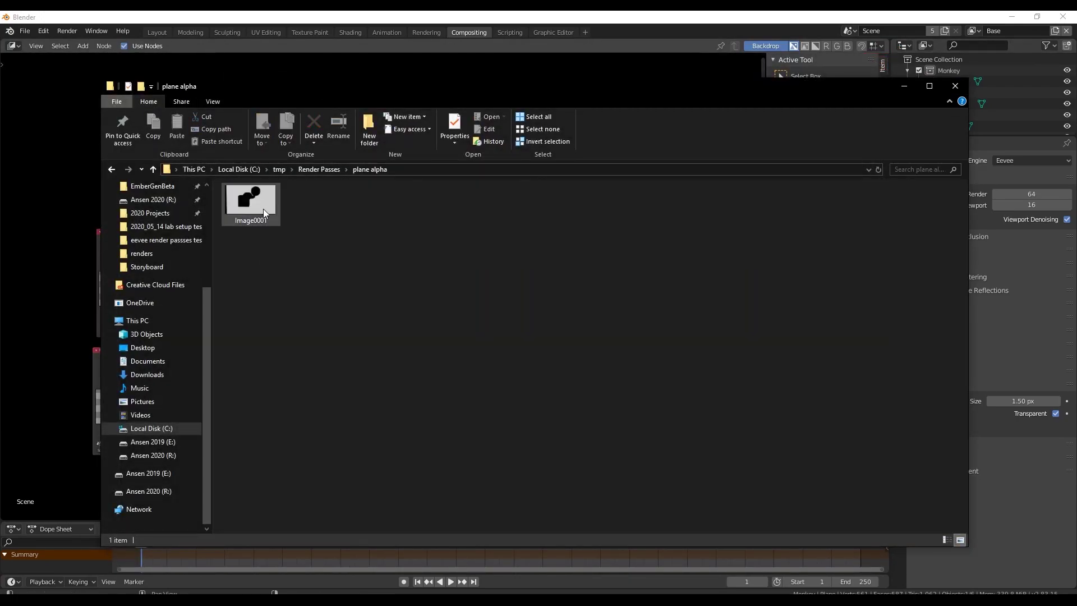
key(alt+Up)
double_click(256, 247)
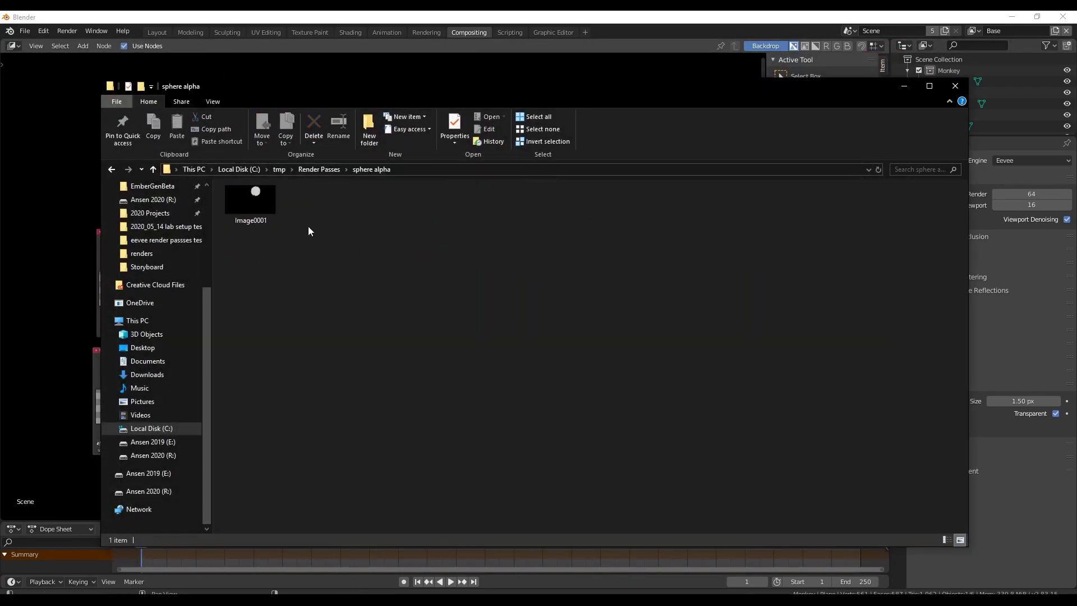
- View the mask image in the "square alpha" folder and close the image viewer
key(alt+Up)
double_click(255, 251)
double_click(262, 200)
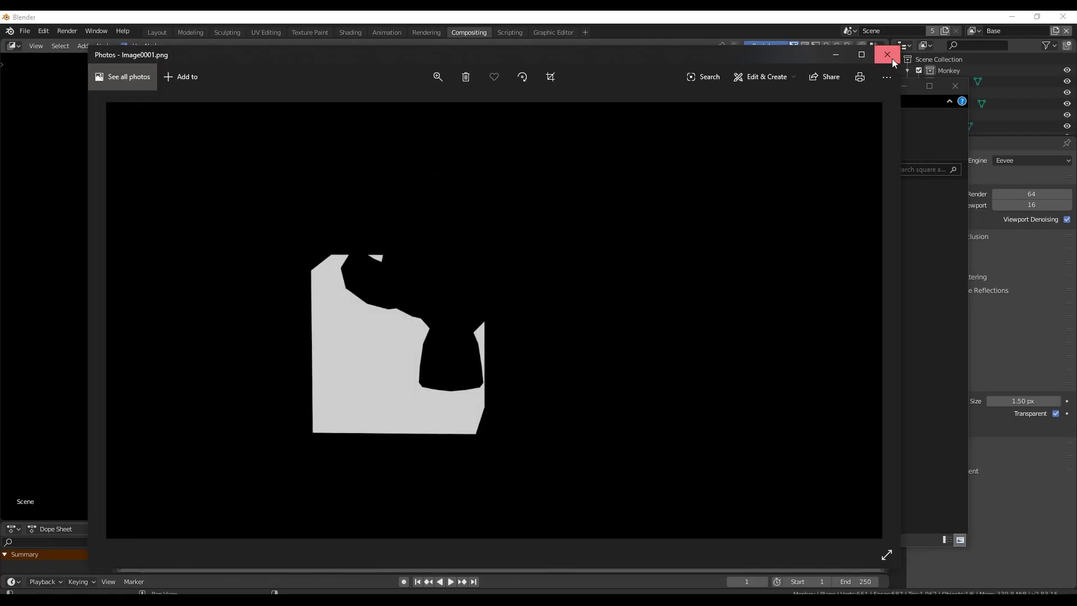
click(891, 60)
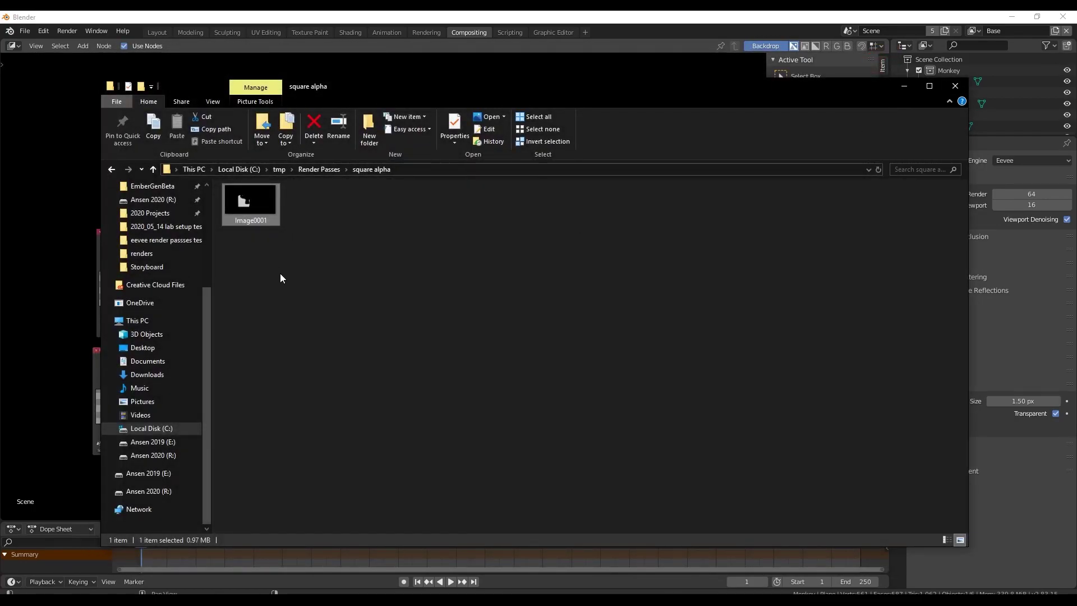
- Switch back to Blender and look over the complete compositor node tree
click(497, 46)
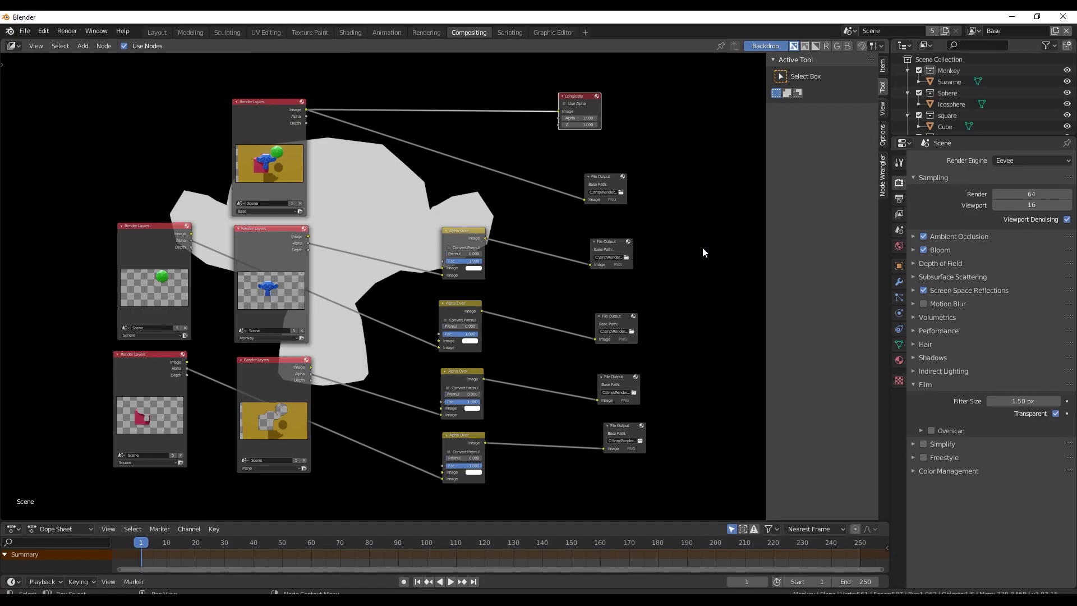
scroll(703, 253, up, 1)
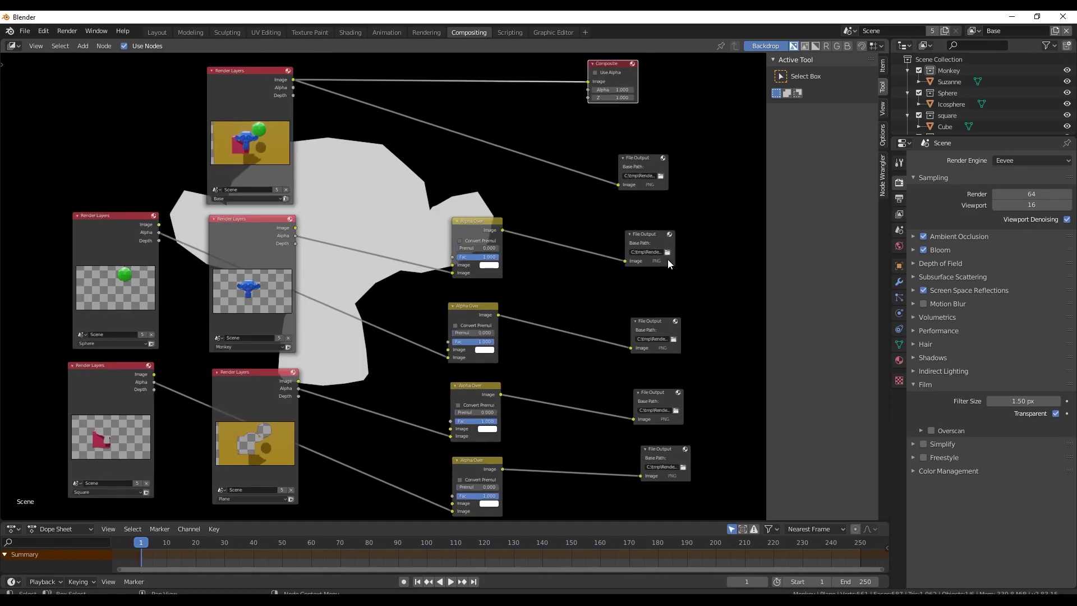
shift+scroll(701, 251, down, 2)
ctrl+middle_drag(701, 242, 718, 242)
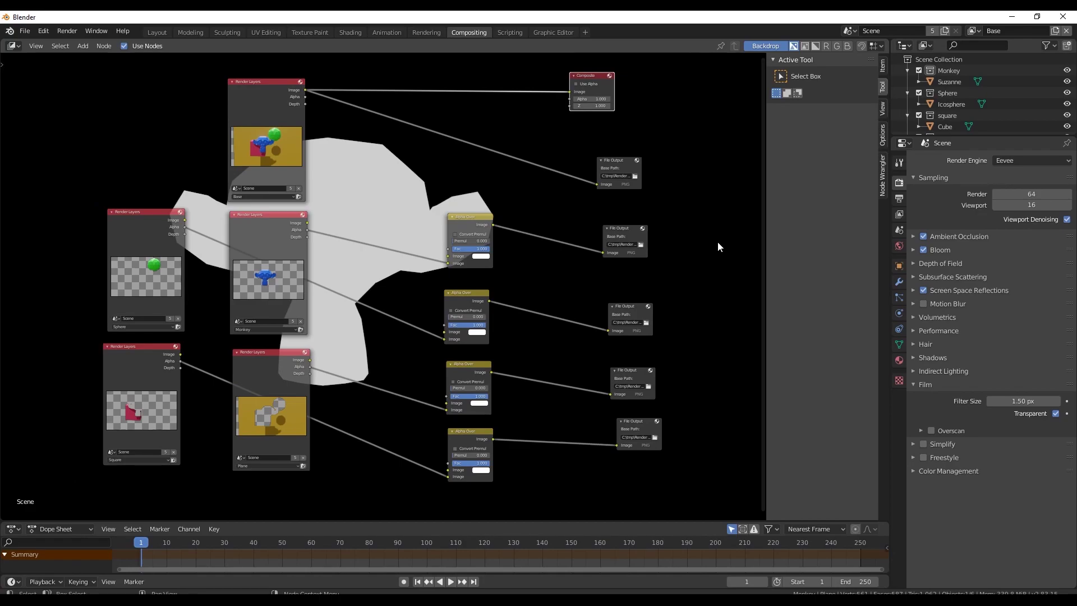